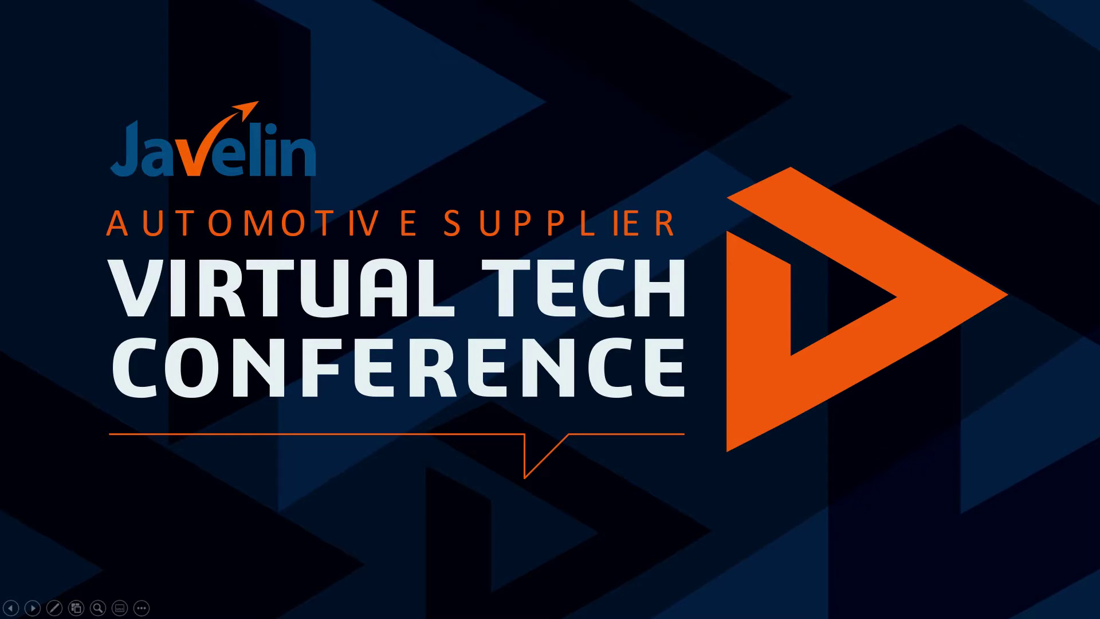
Advance the slideshow to the FIXTURES, GAUGES & INSPECTION slide.
key(Right)
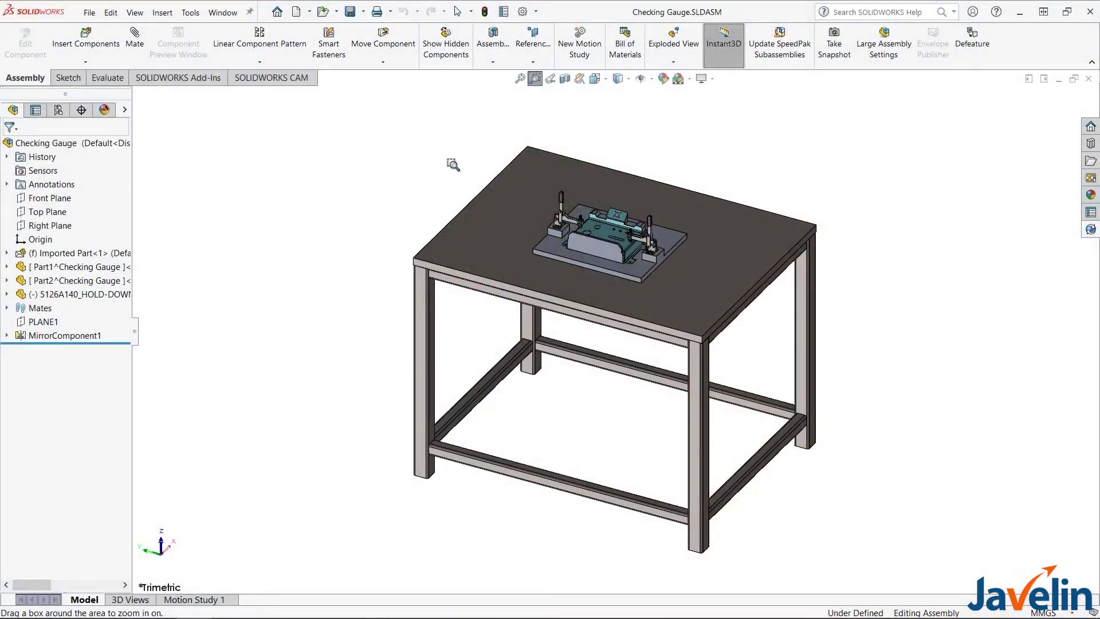
Start a zero-distance offset surface and select the plate's visible central, flange, bend and tab faces.
drag(681, 308, 771, 328)
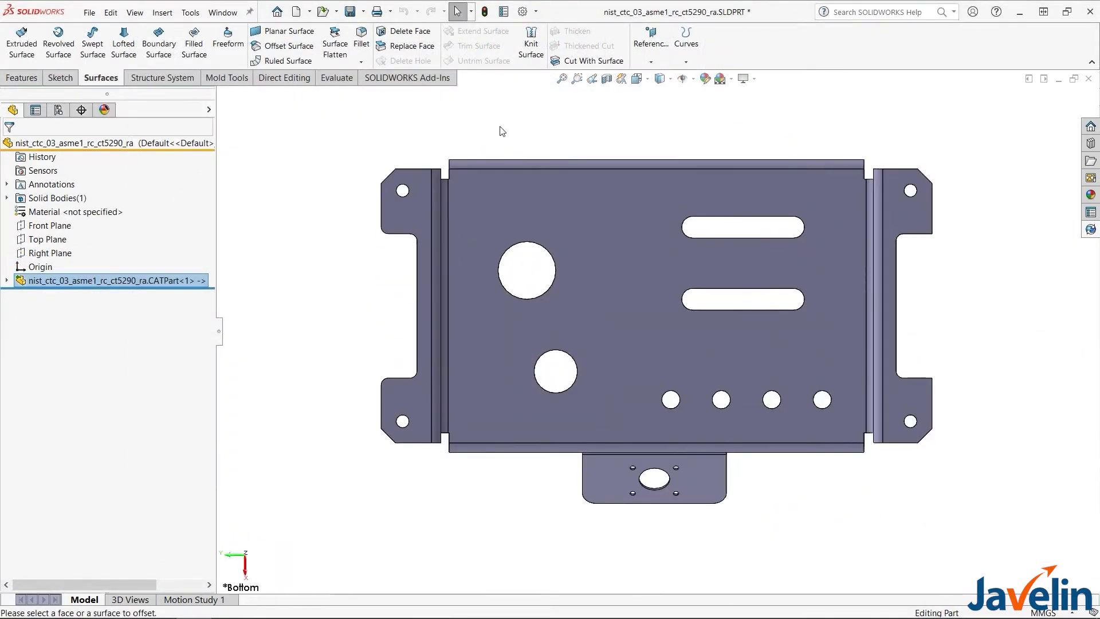
click(310, 47)
click(673, 224)
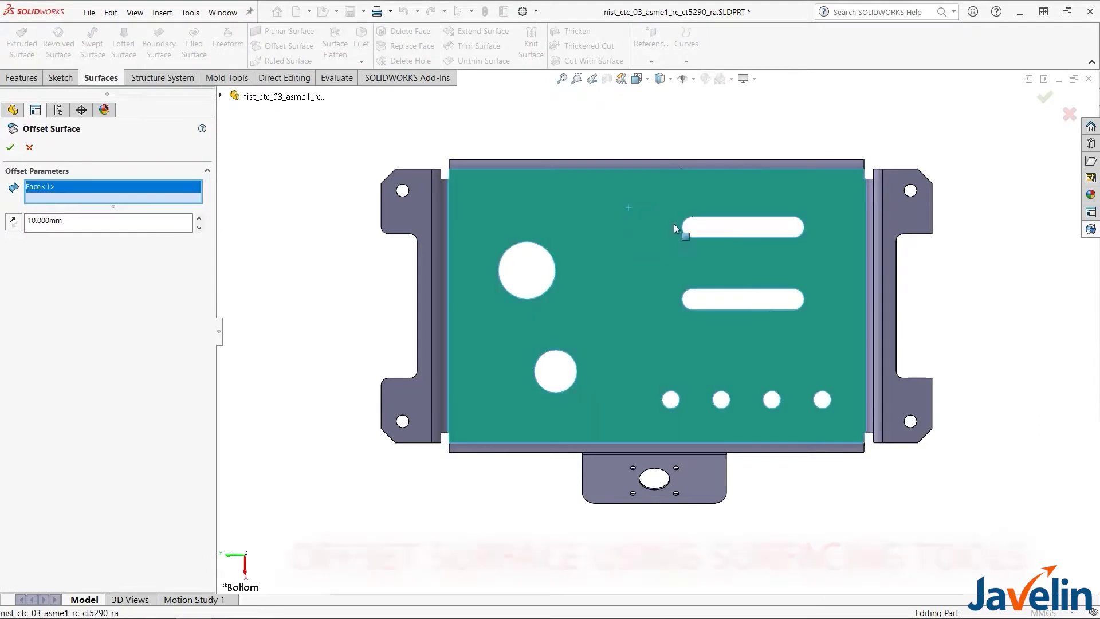
click(899, 219)
click(427, 220)
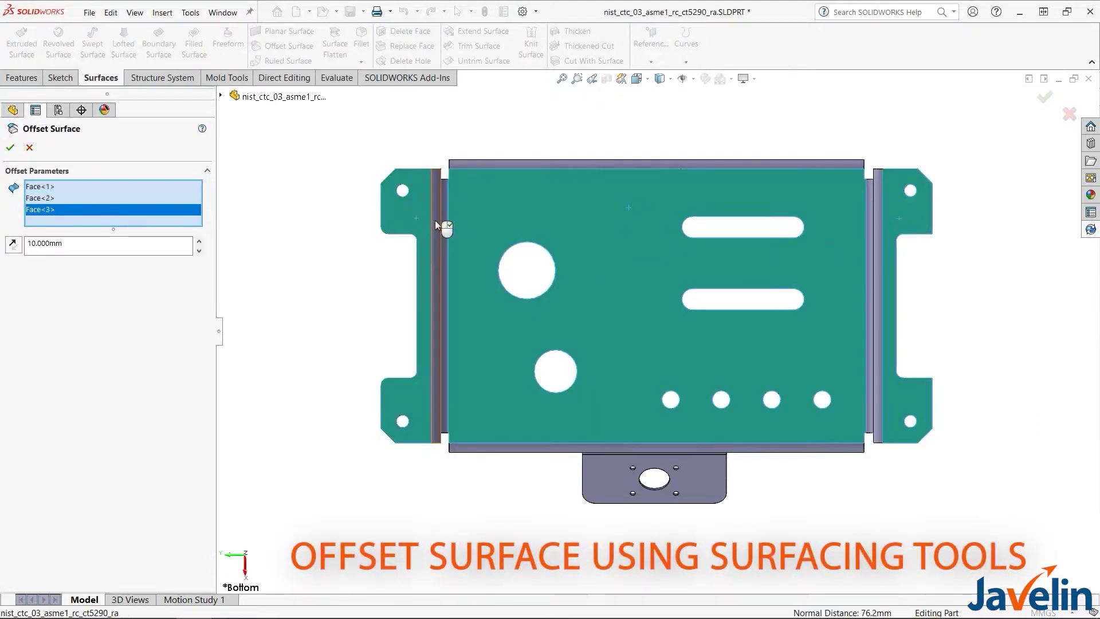
click(445, 221)
click(554, 165)
click(871, 241)
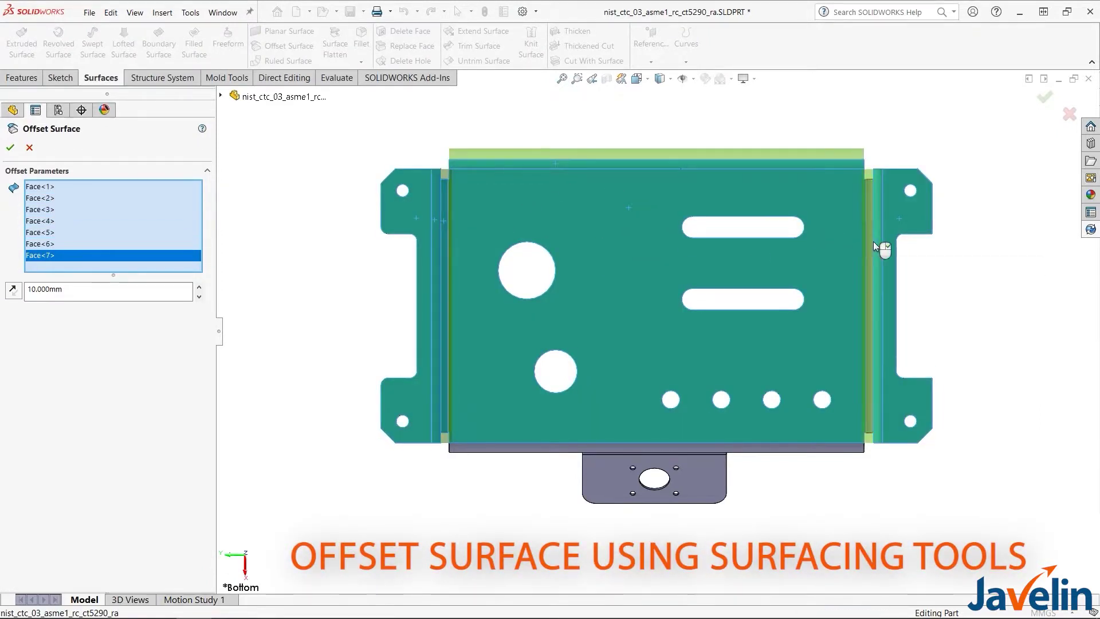
click(708, 470)
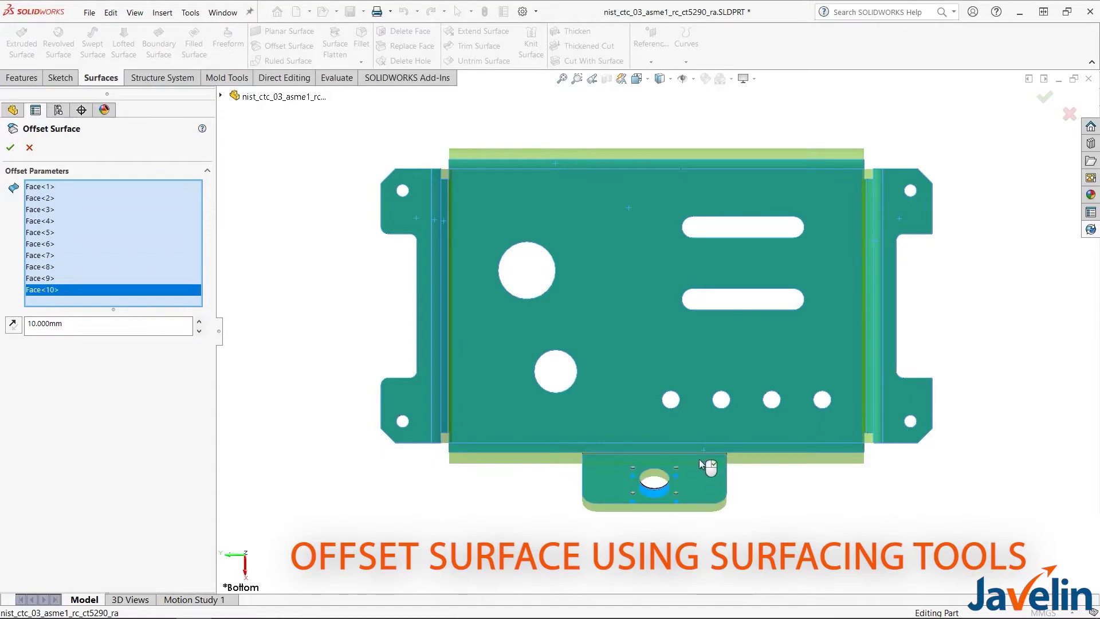
Add the plate's remaining hidden faces and confirm the 0 mm offset as Surface-Offset1.
middle_drag(703, 454, 734, 175)
click(735, 175)
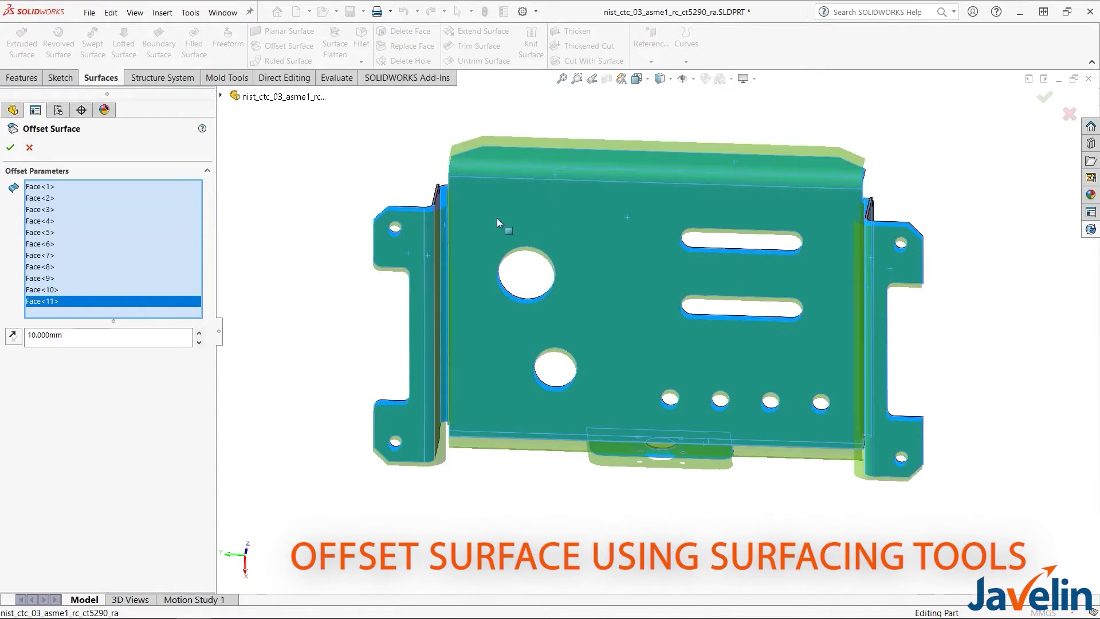
click(437, 209)
middle_drag(436, 209, 872, 311)
click(871, 311)
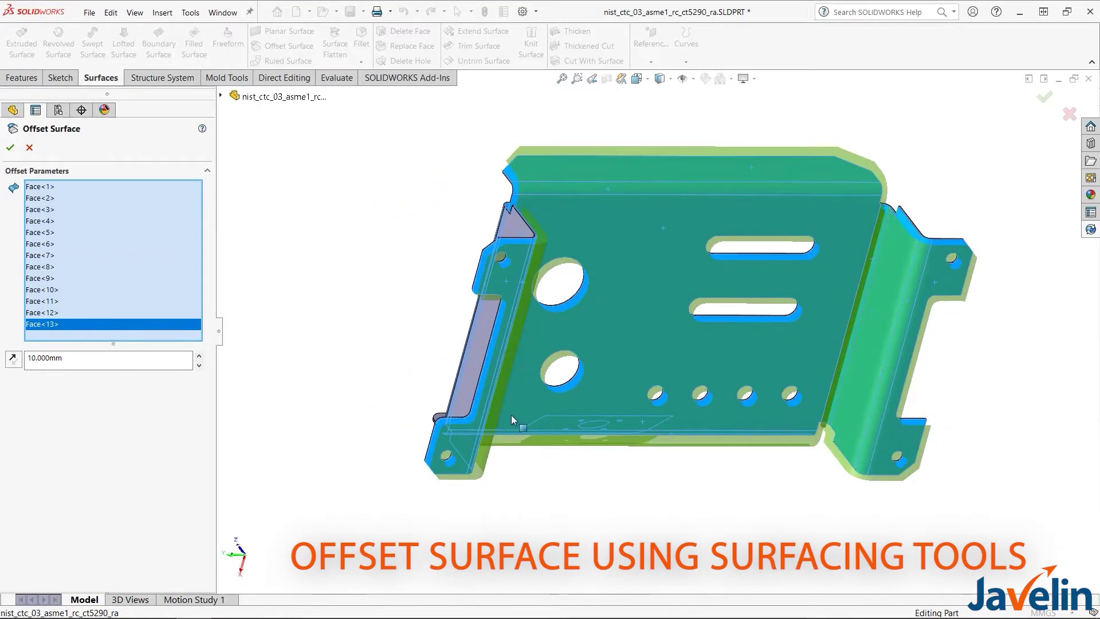
key(space)
click(605, 476)
click(667, 298)
text(0.000)
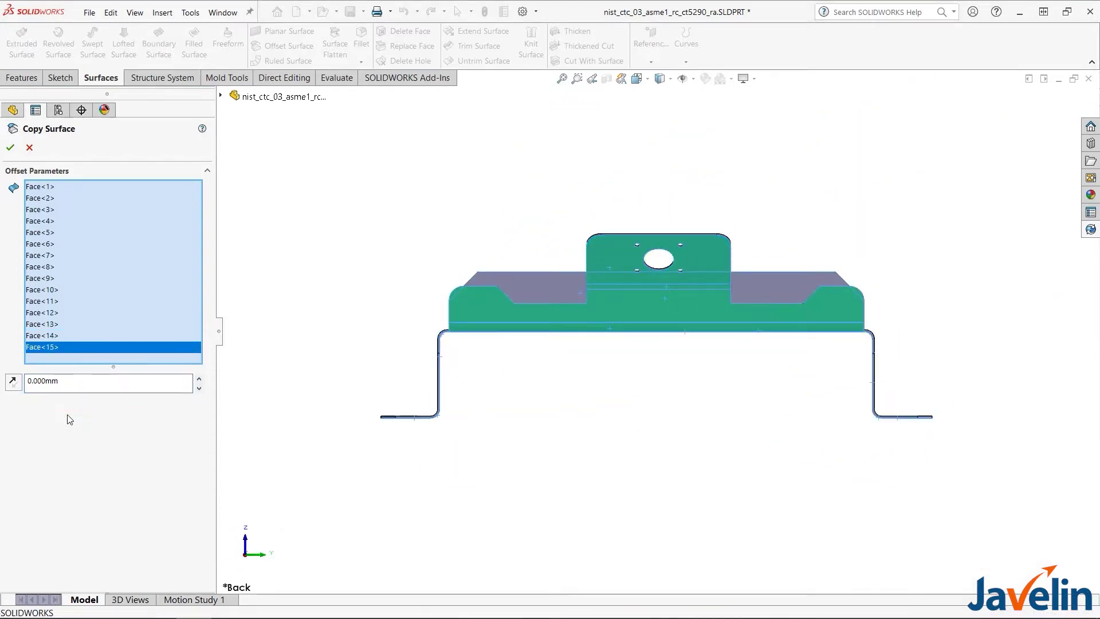
key(Return)
key(space)
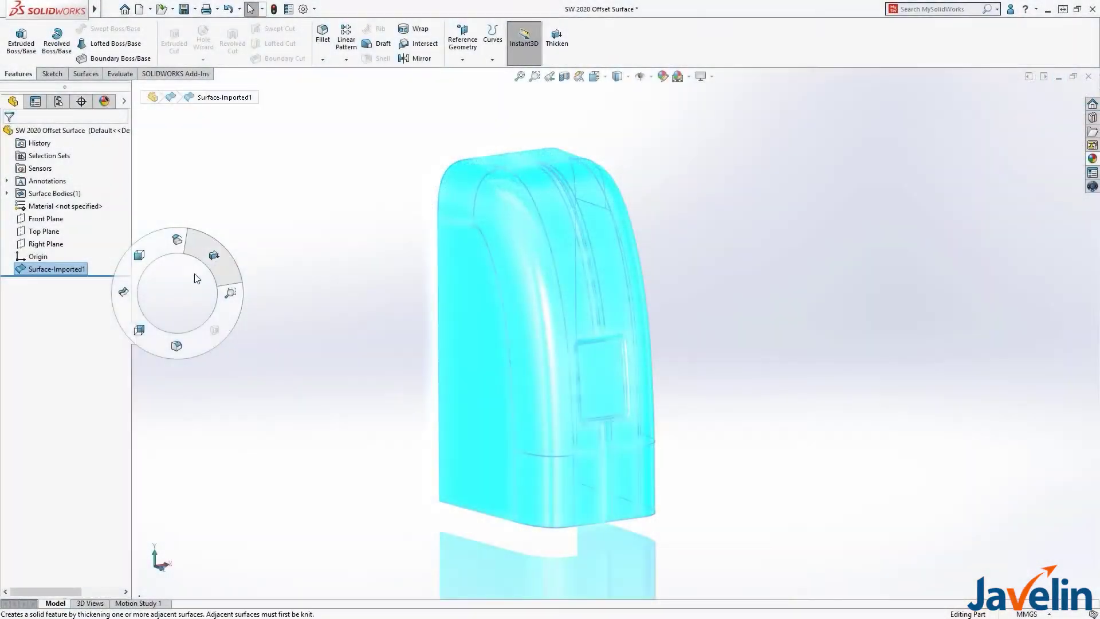
Offset the imported surface by 5 mm and remove all failing faces.
click(196, 247)
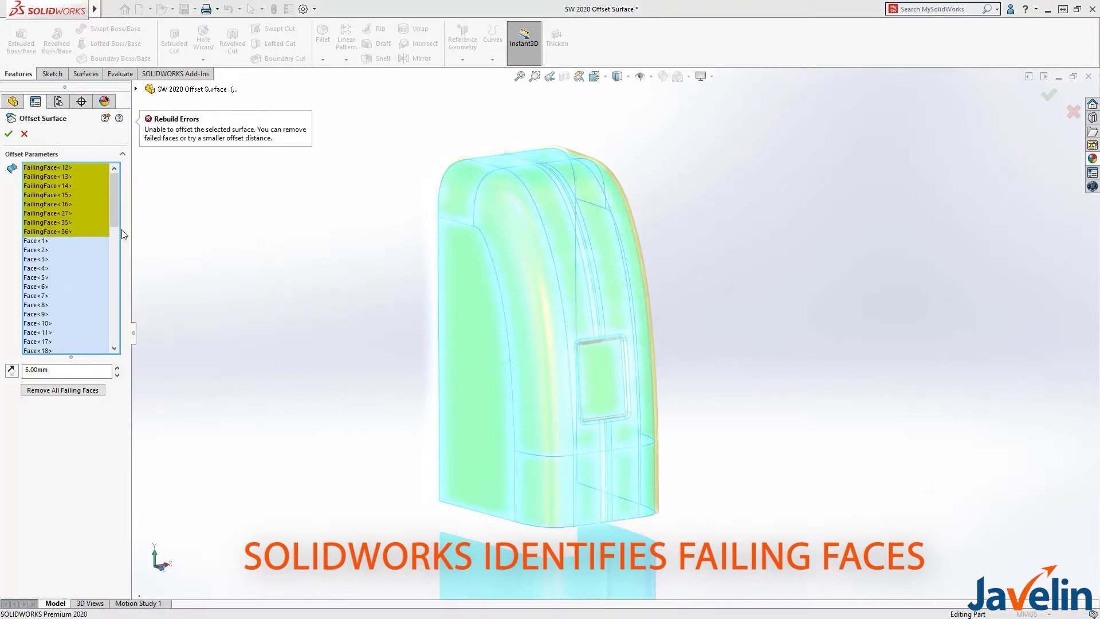
right_click(69, 231)
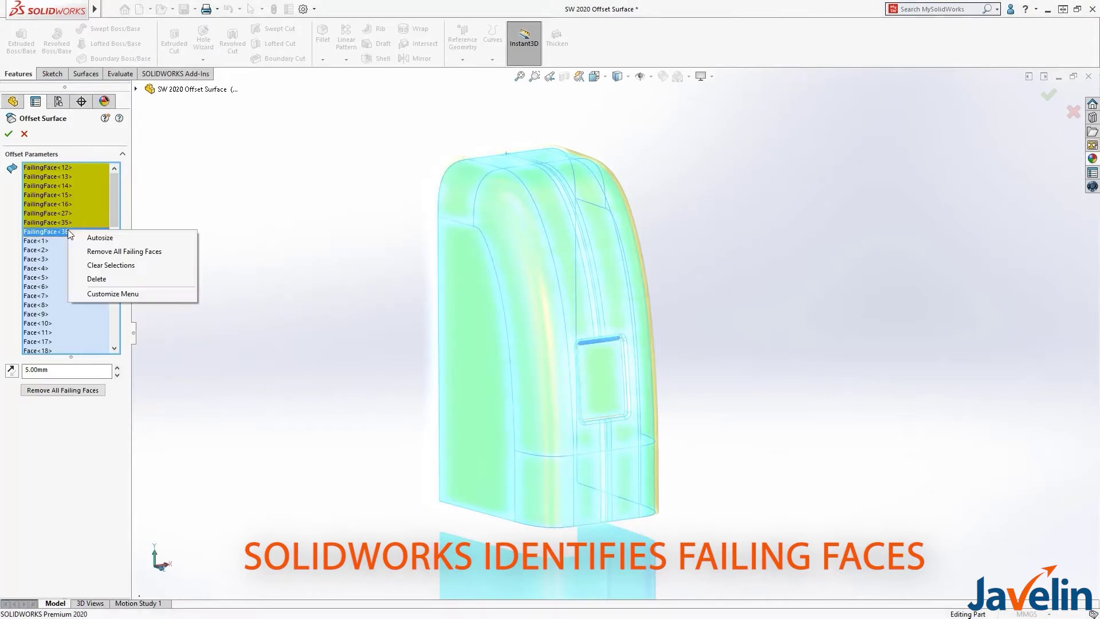
click(89, 252)
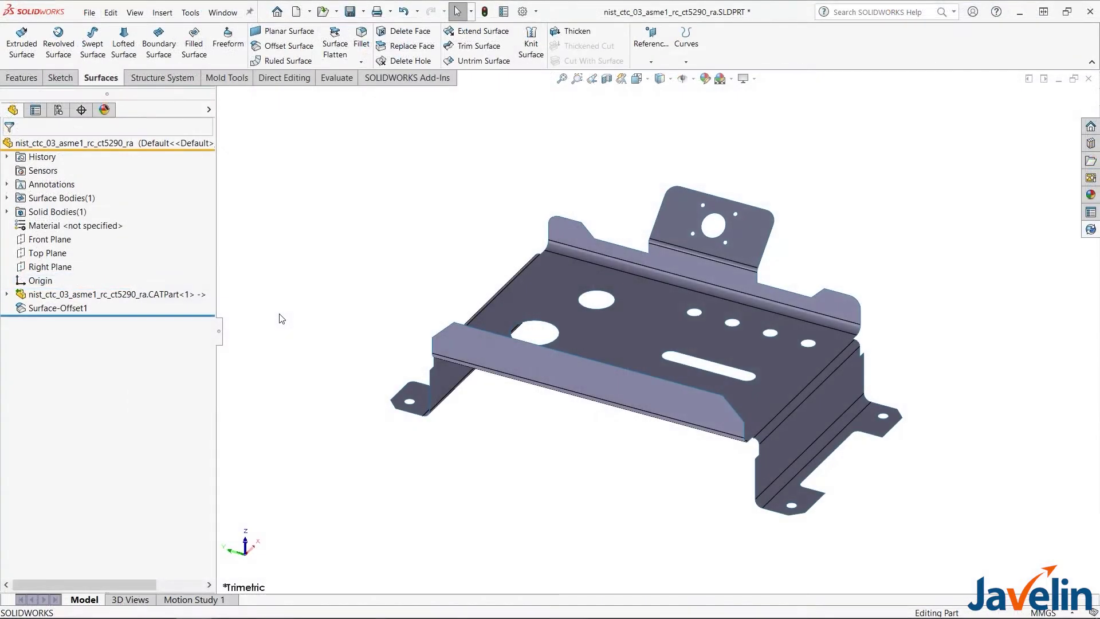
Fill the plate's two large round holes, the slot and four small holes.
click(420, 63)
click(599, 308)
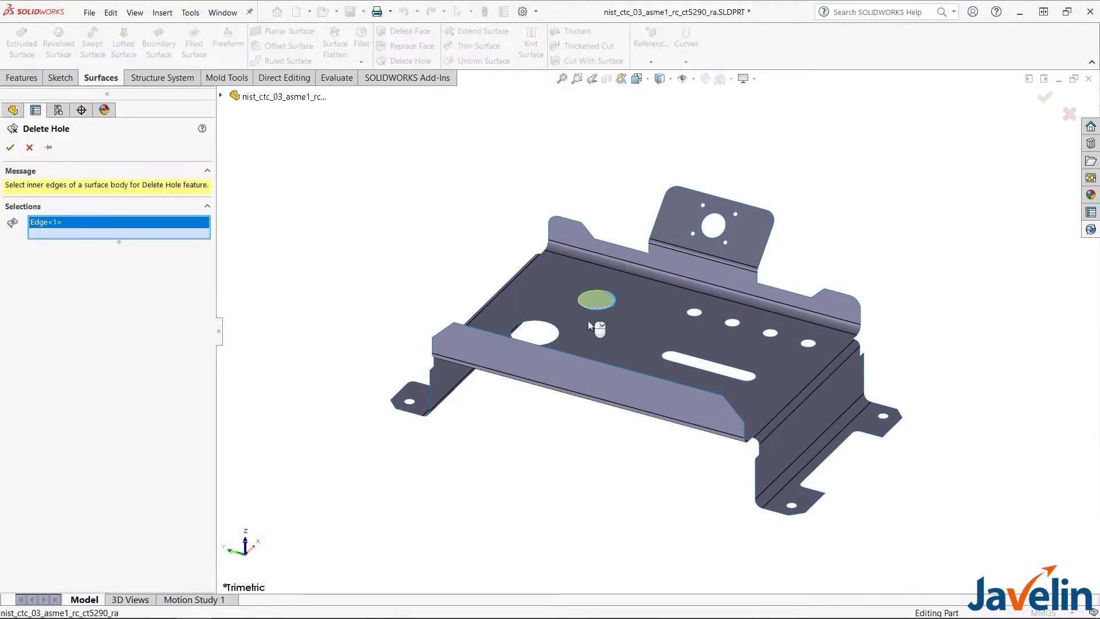
click(559, 332)
click(696, 361)
click(699, 314)
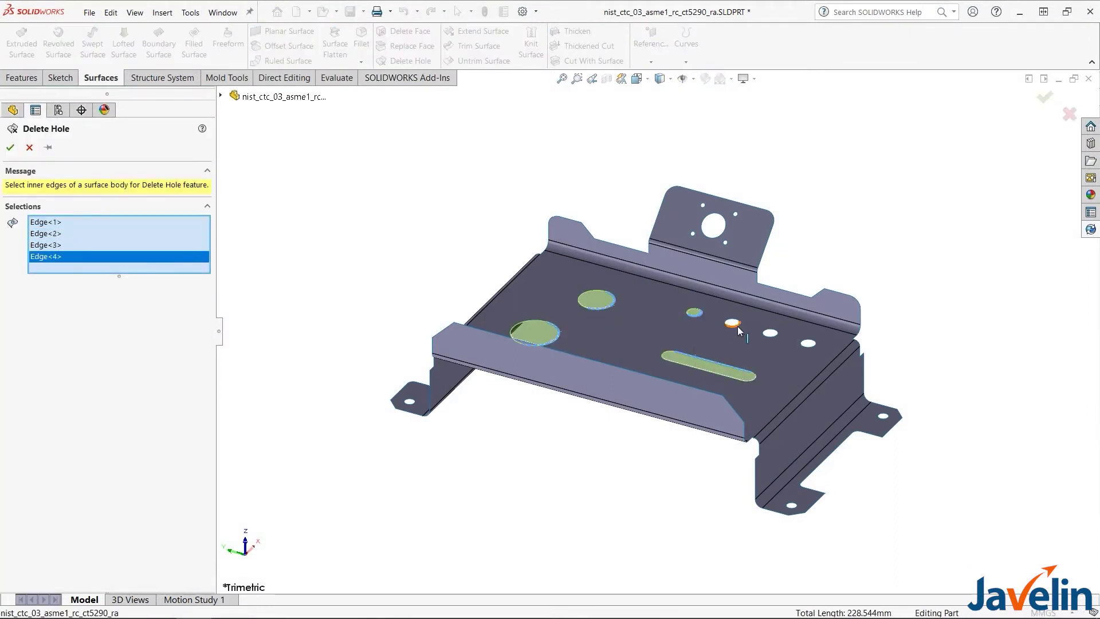
click(738, 326)
click(774, 334)
click(808, 340)
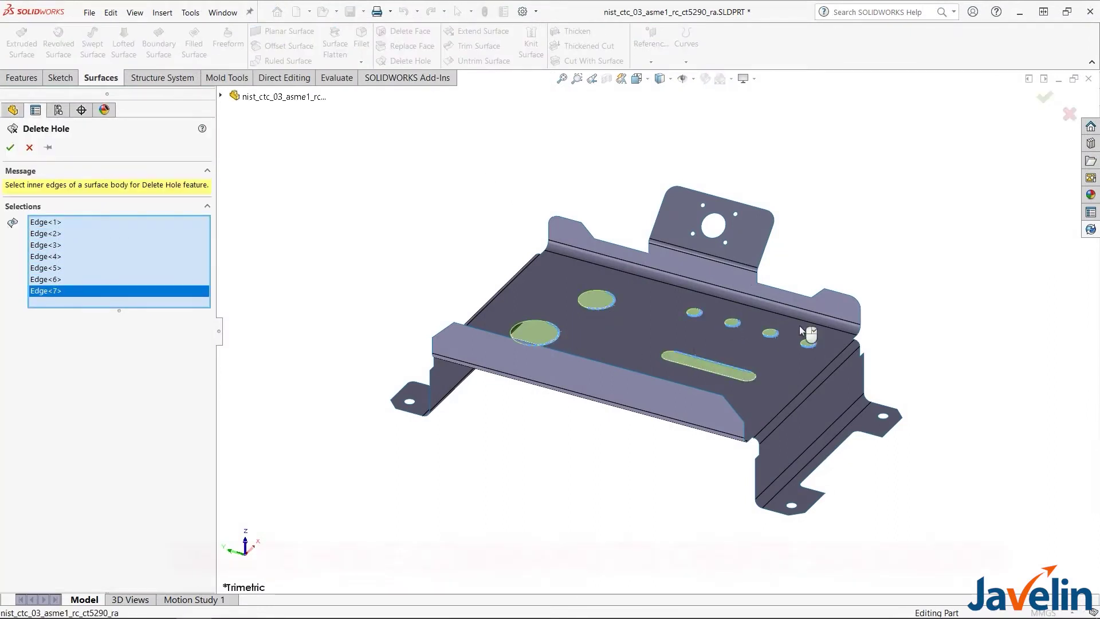
Add the tab holes and three foot-tab holes, completing DeleteHole1, then start Thicken.
click(726, 241)
click(725, 218)
click(736, 215)
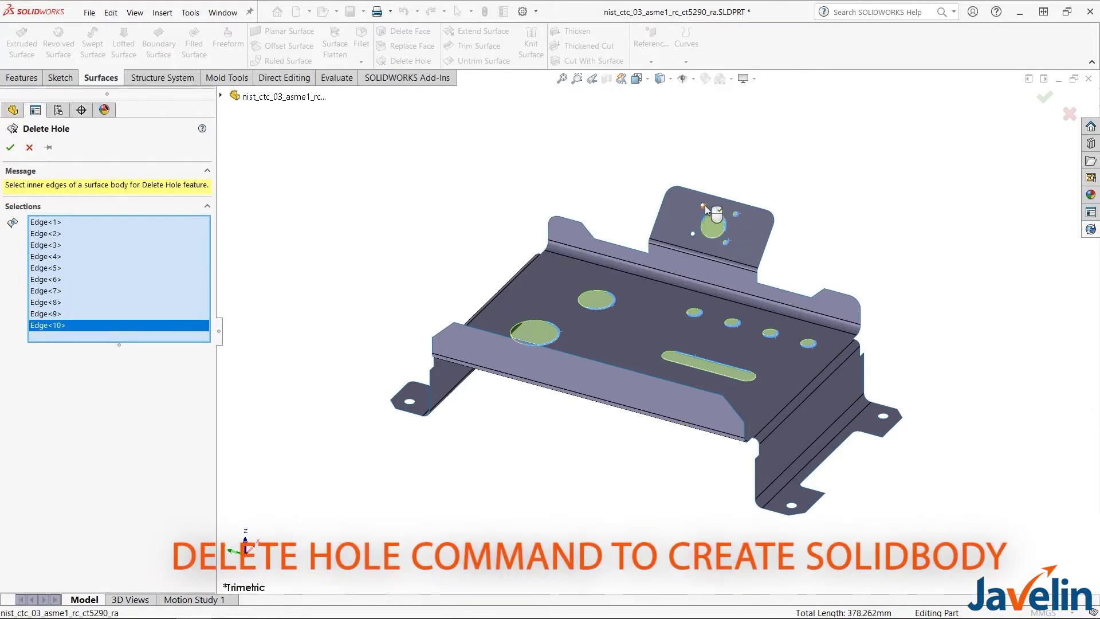
click(703, 205)
click(693, 234)
click(884, 419)
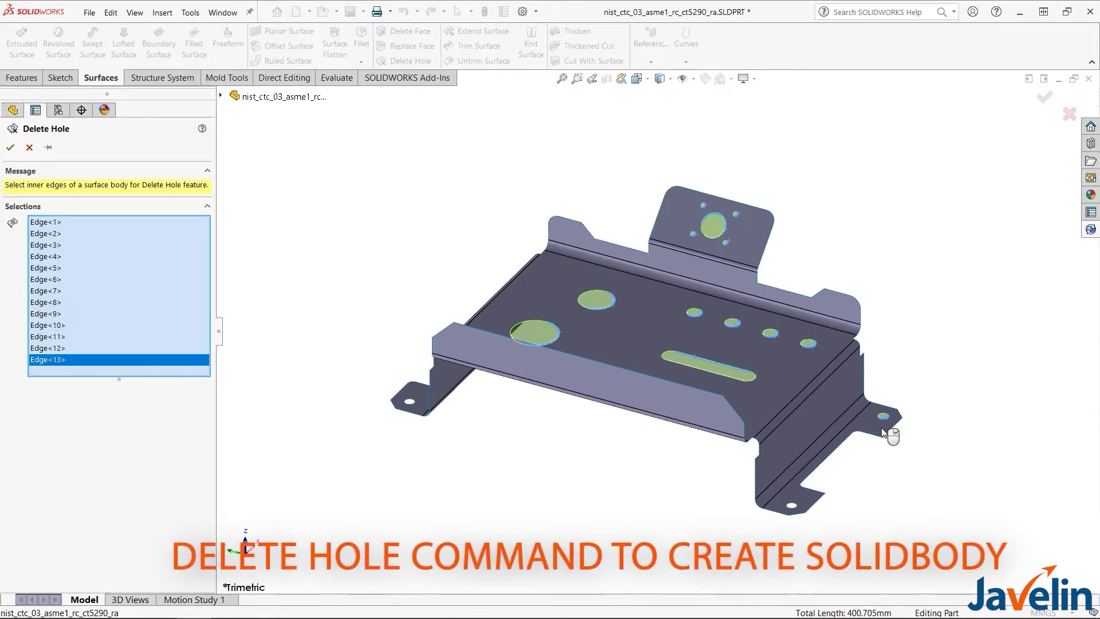
click(797, 507)
click(410, 402)
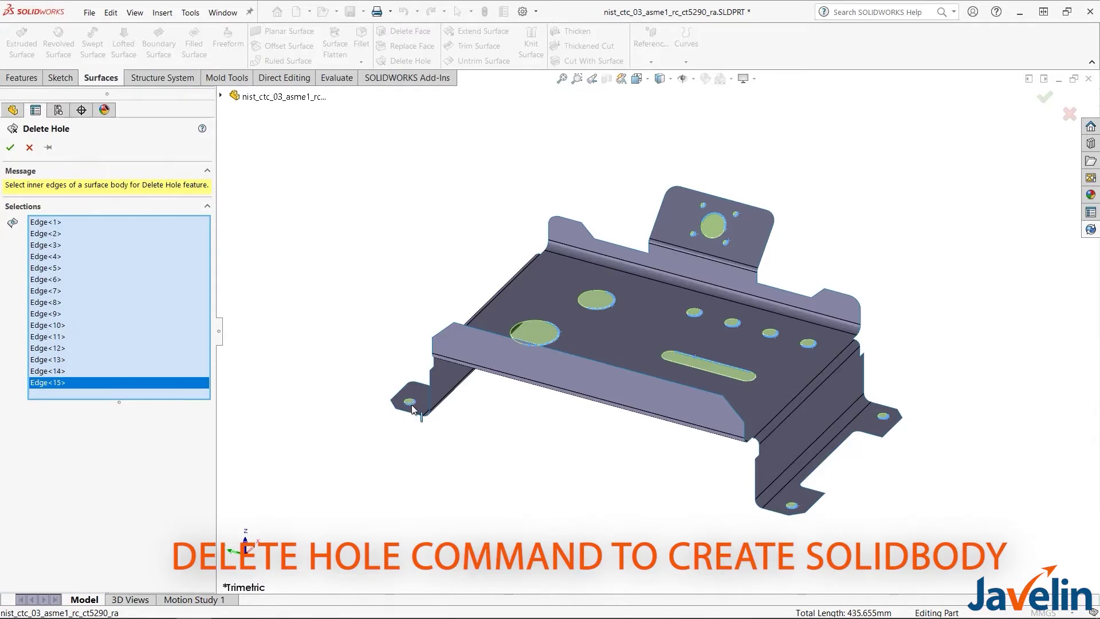
key(Return)
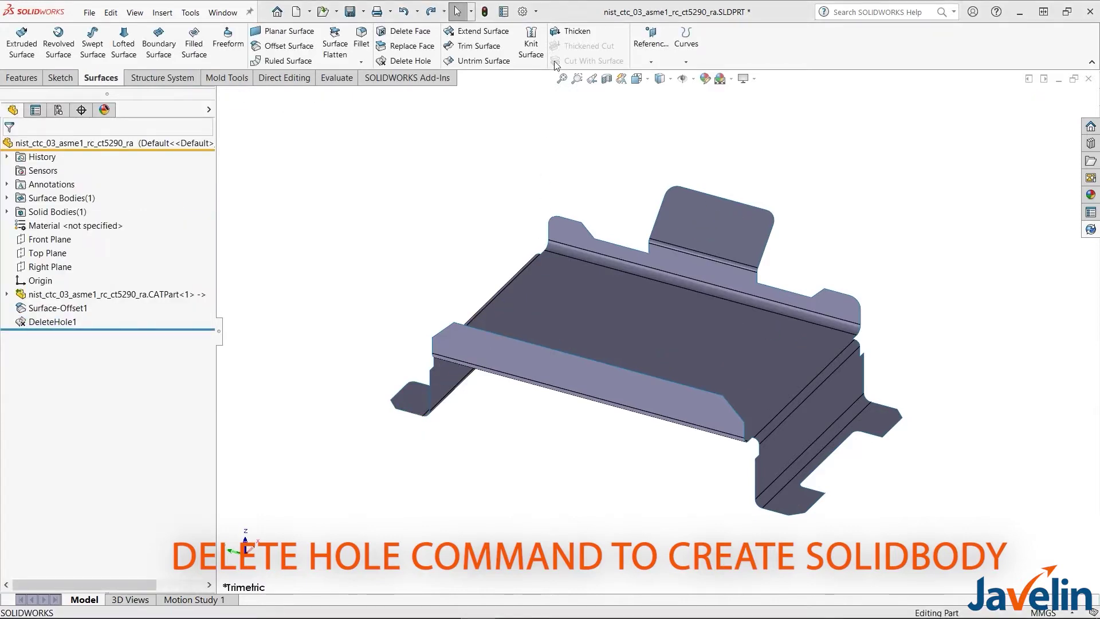
click(556, 37)
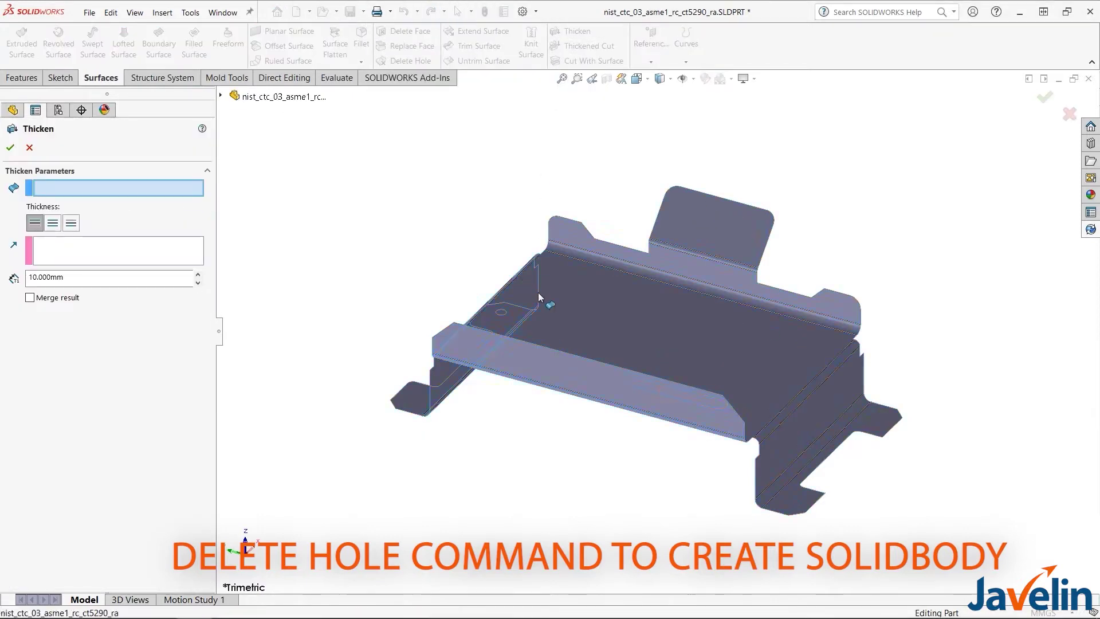
Thicken the filled surface into a solid, then view the checking gauge assembly in Trimetric.
click(538, 292)
key(Return)
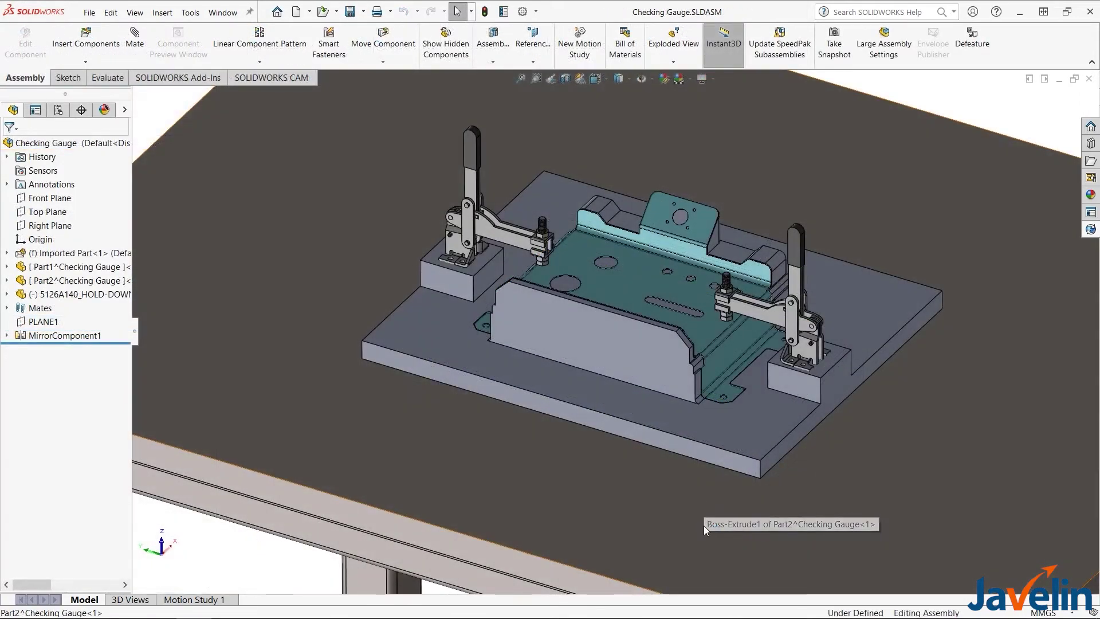
middle_drag(703, 524, 704, 486)
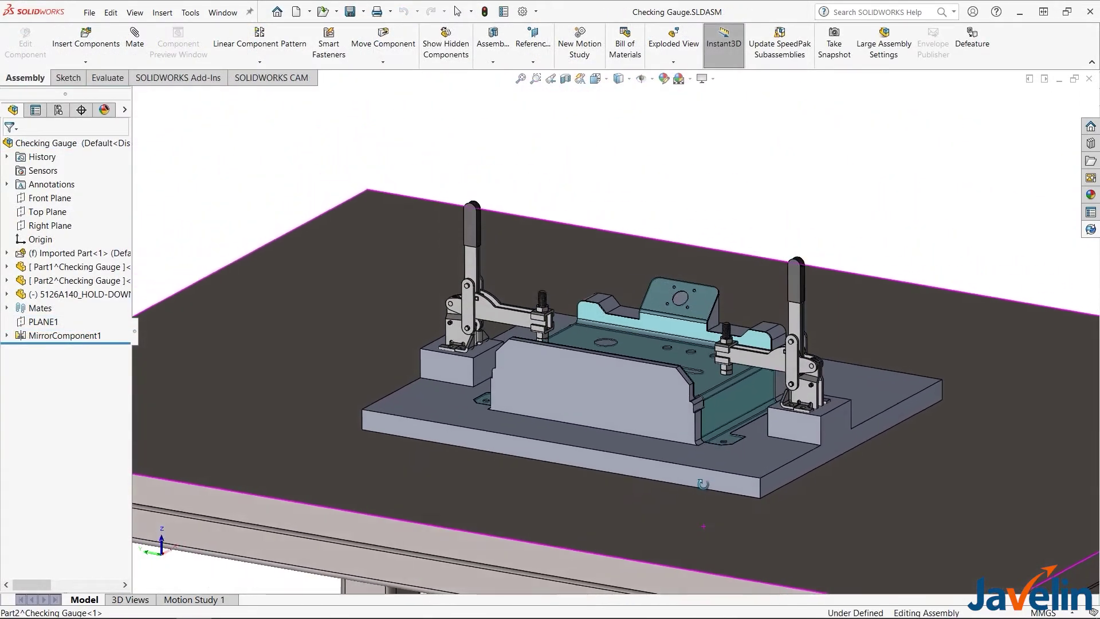
key(space)
click(832, 486)
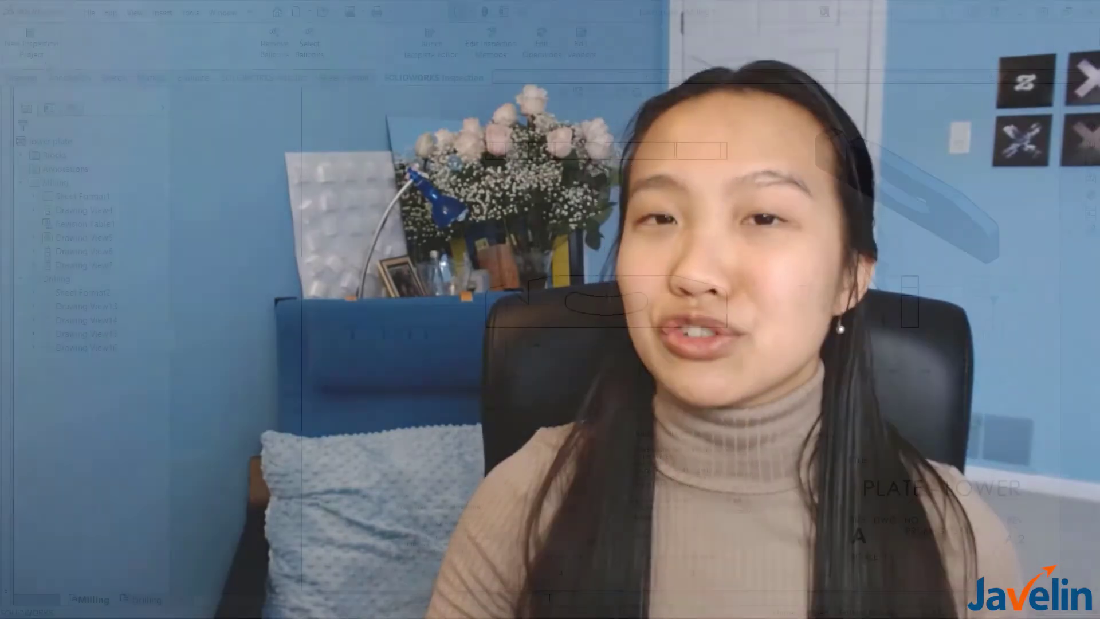
Create a new inspection project, linking Part Name to 'Plate - Lower' and Document Number to the part number.
click(40, 57)
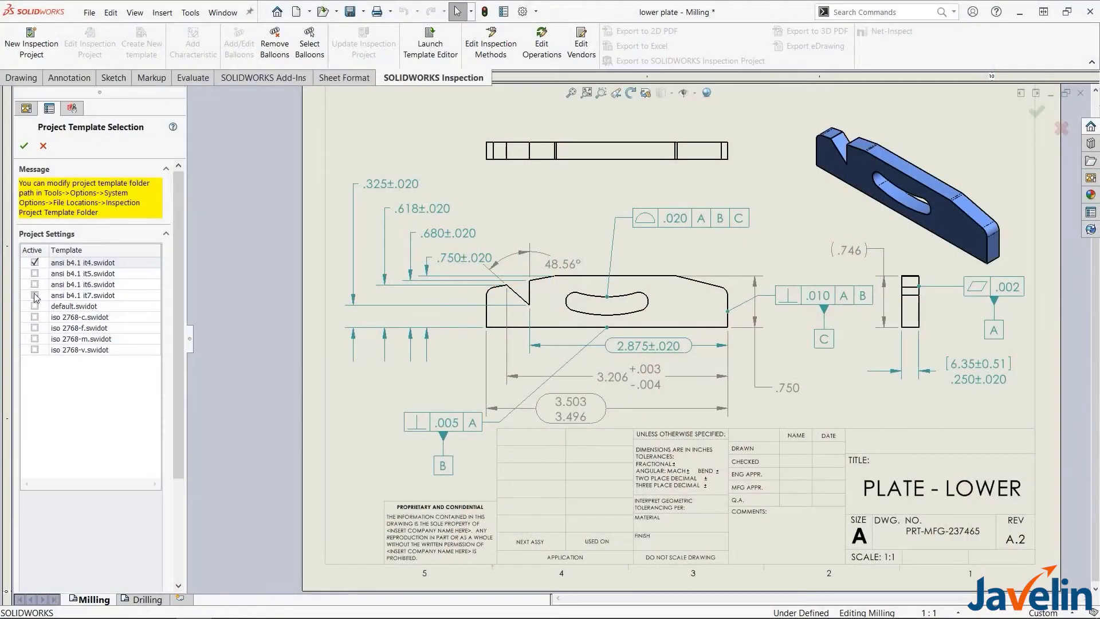
click(24, 146)
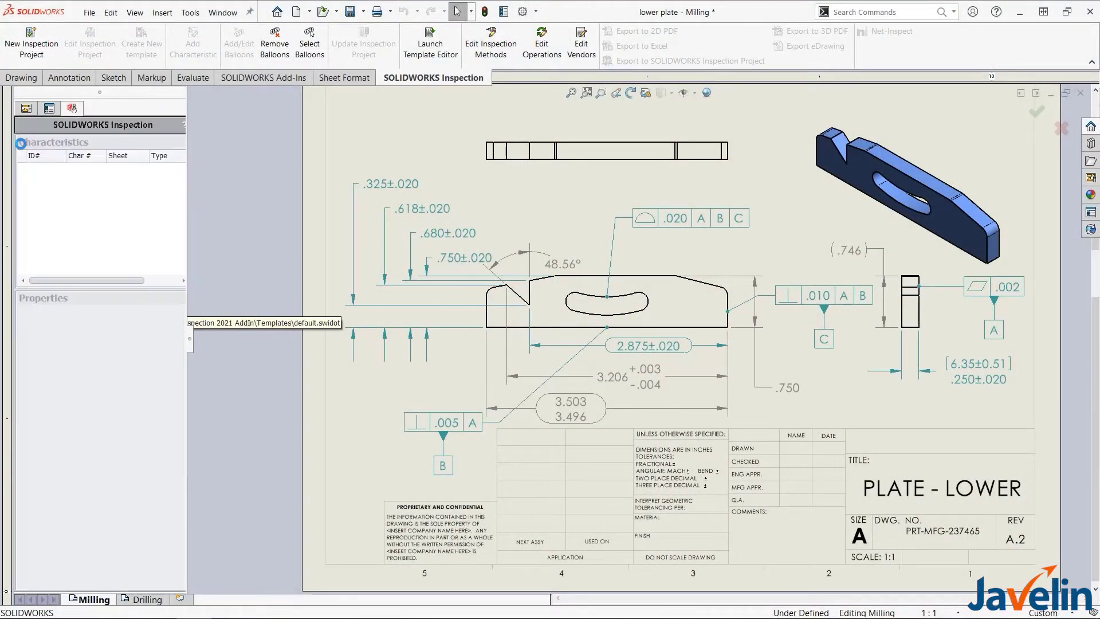
click(118, 210)
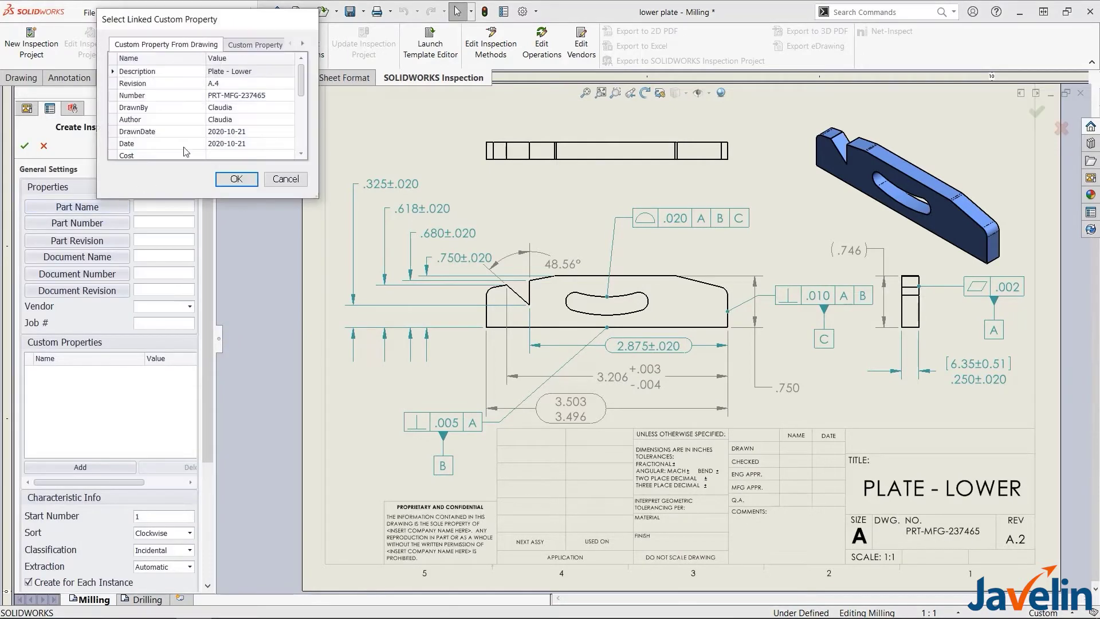
click(253, 45)
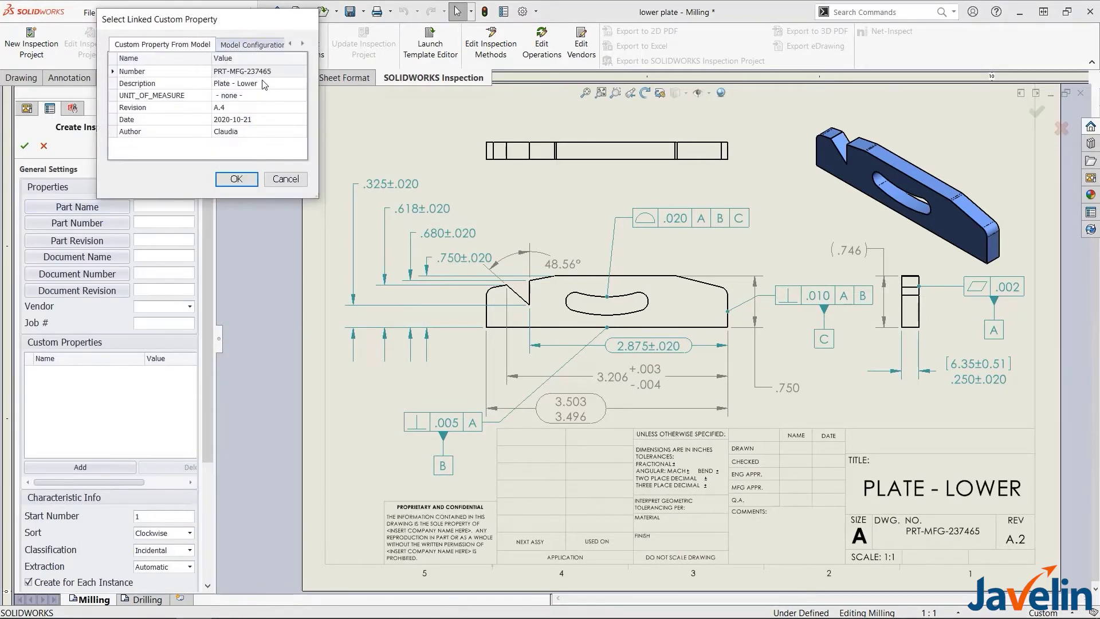
click(246, 175)
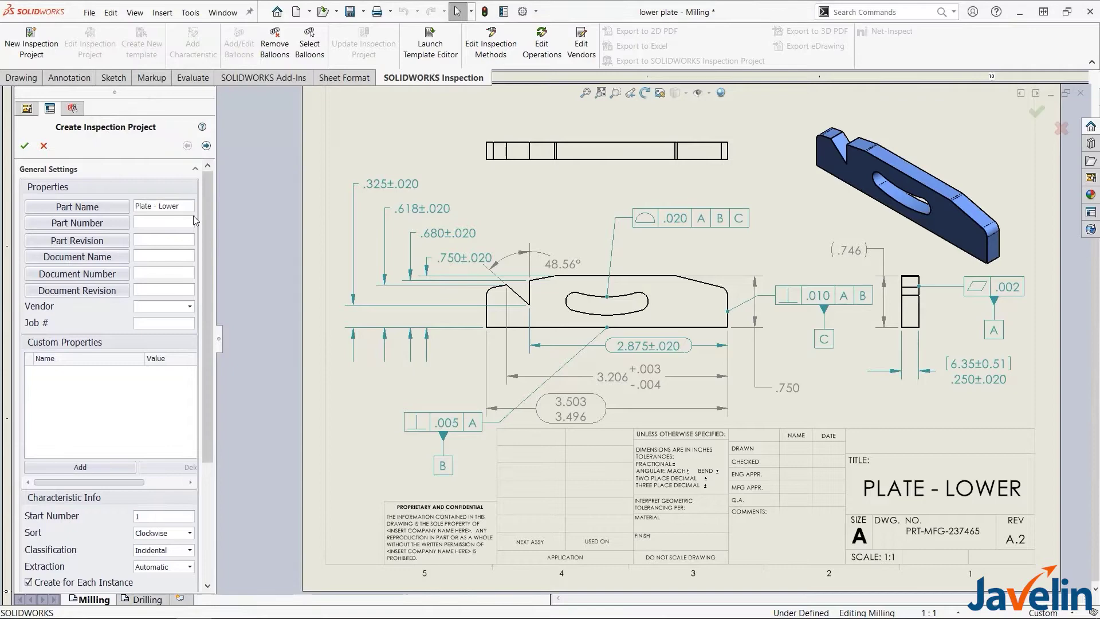
click(95, 275)
click(206, 177)
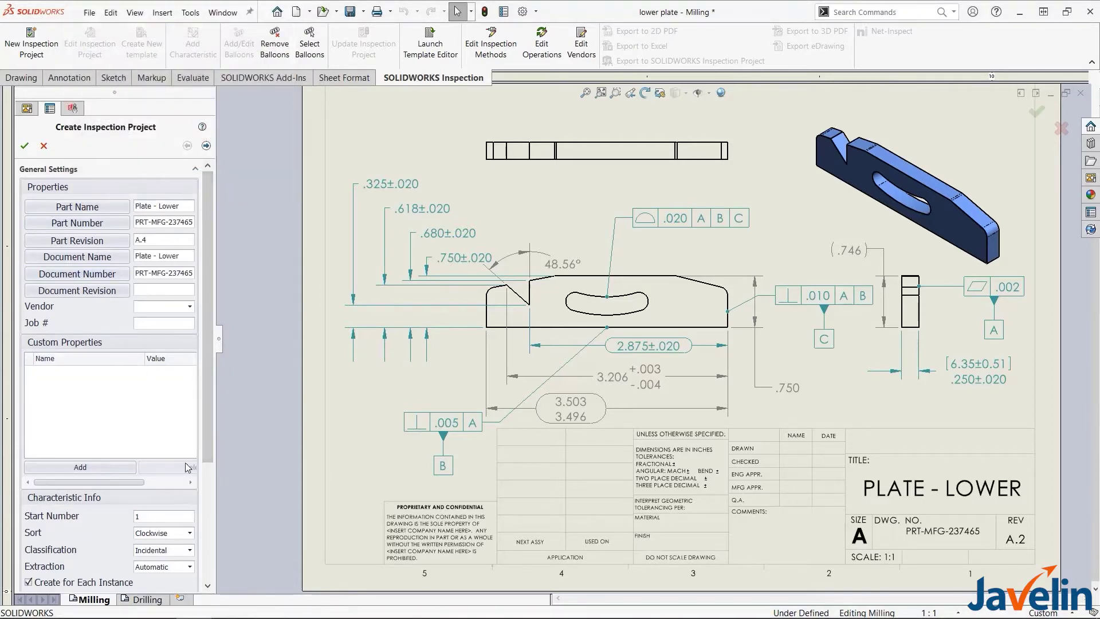
Set the sampling AQL to 0.040 and generate the ballooned characteristics.
drag(209, 416, 207, 531)
click(189, 523)
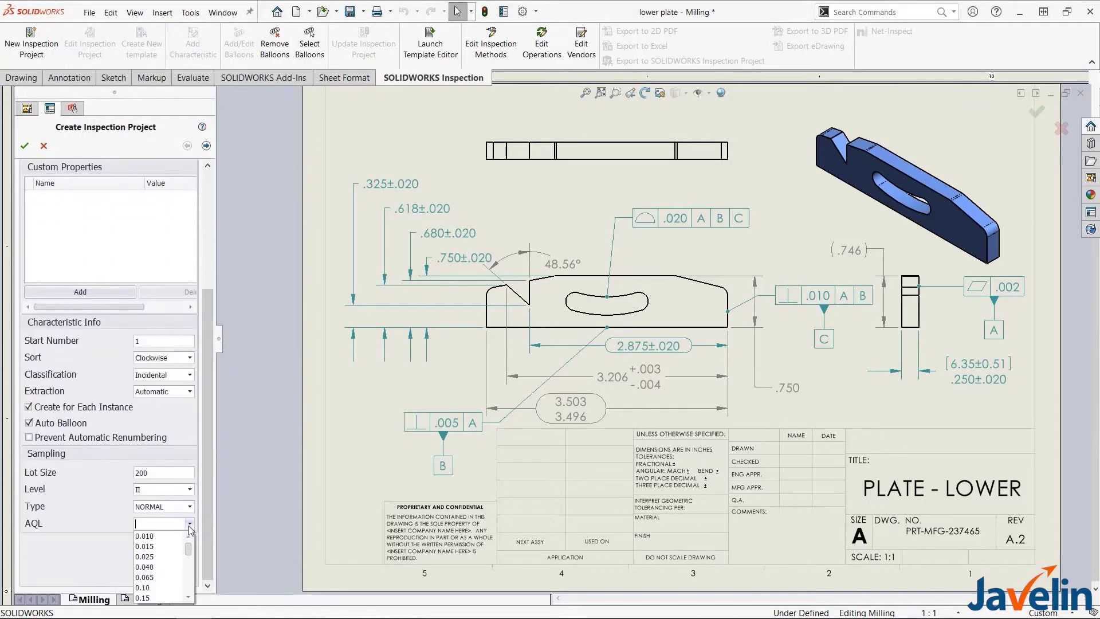
click(145, 568)
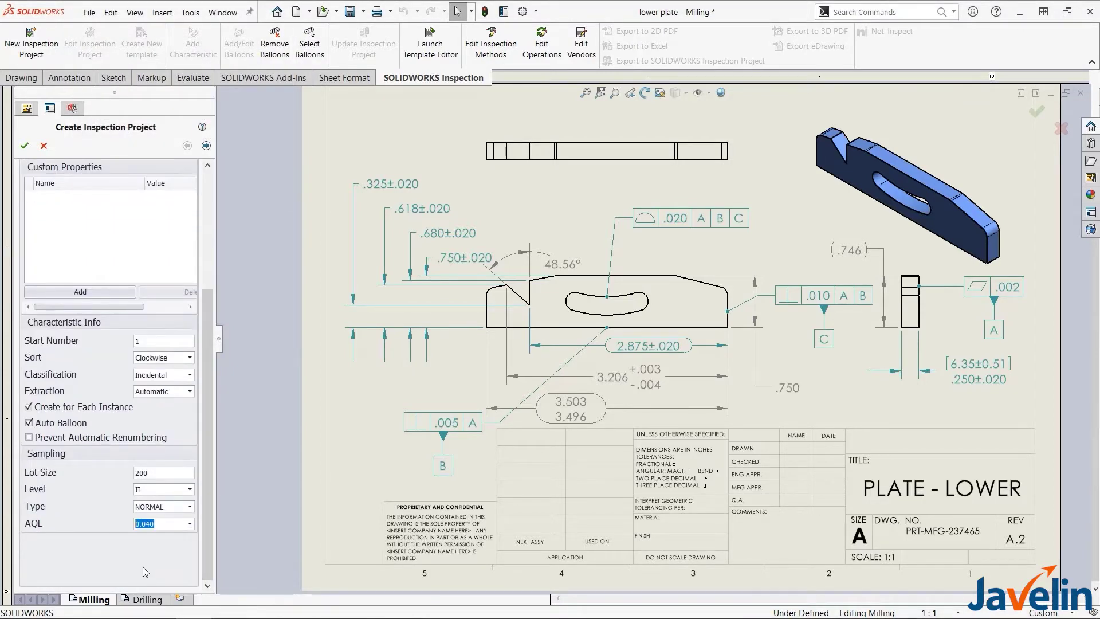
click(206, 146)
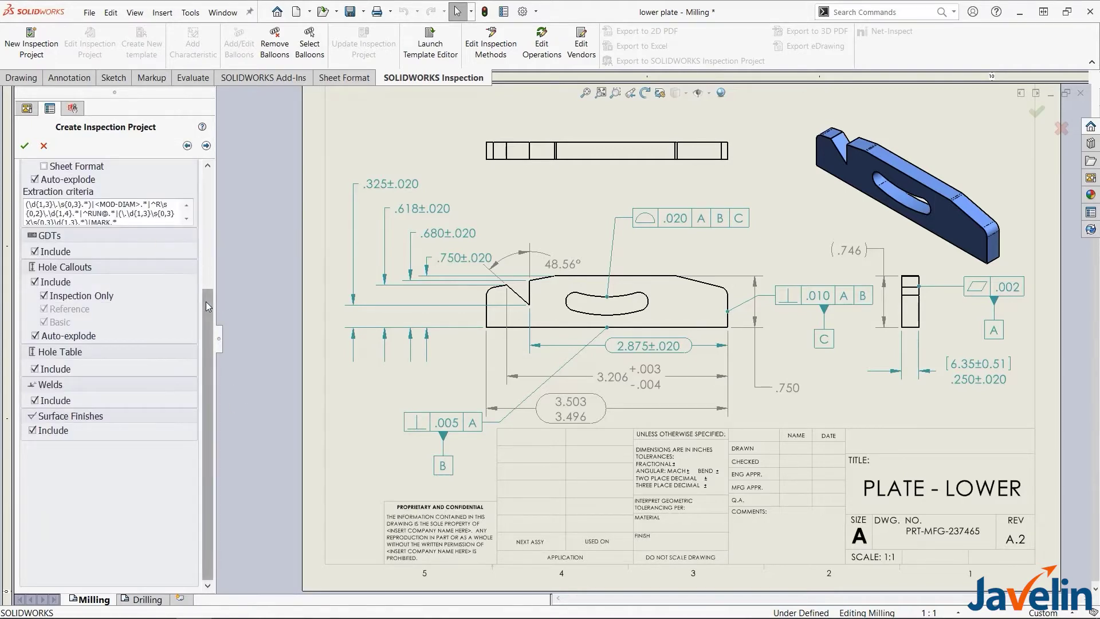
drag(205, 301, 205, 184)
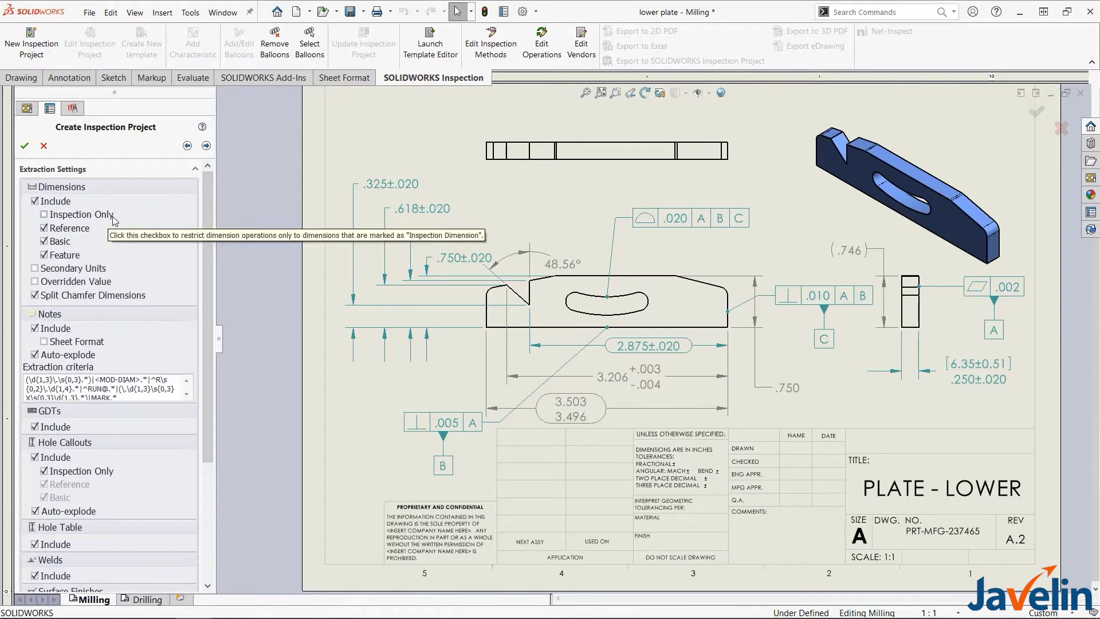
click(24, 146)
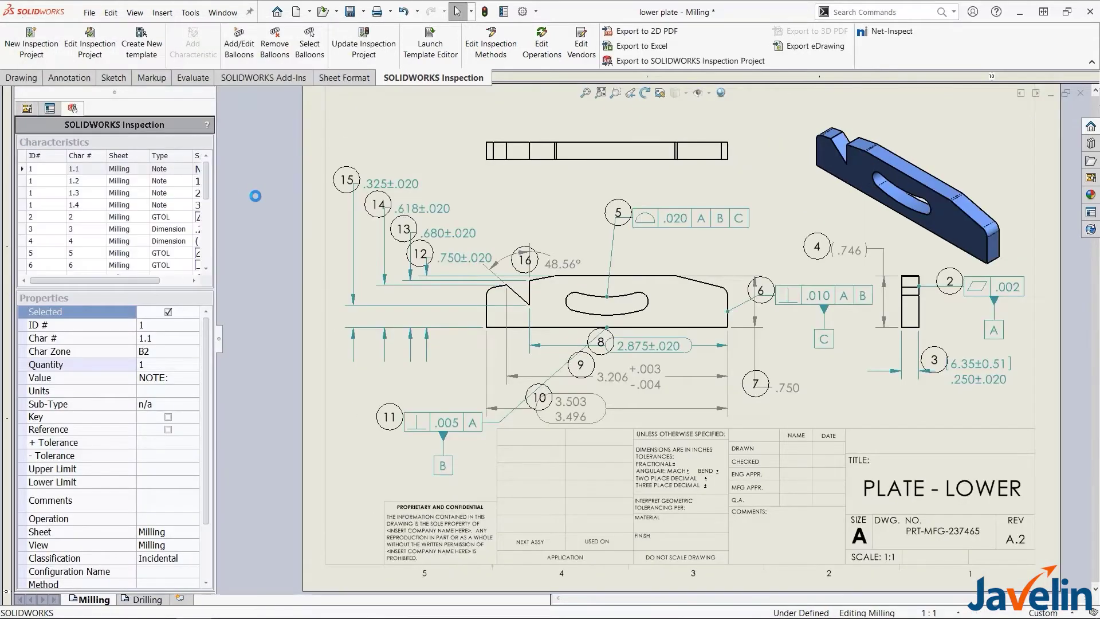
Mark characteristic 15, the .325 dimension, as a key characteristic.
drag(216, 198, 289, 195)
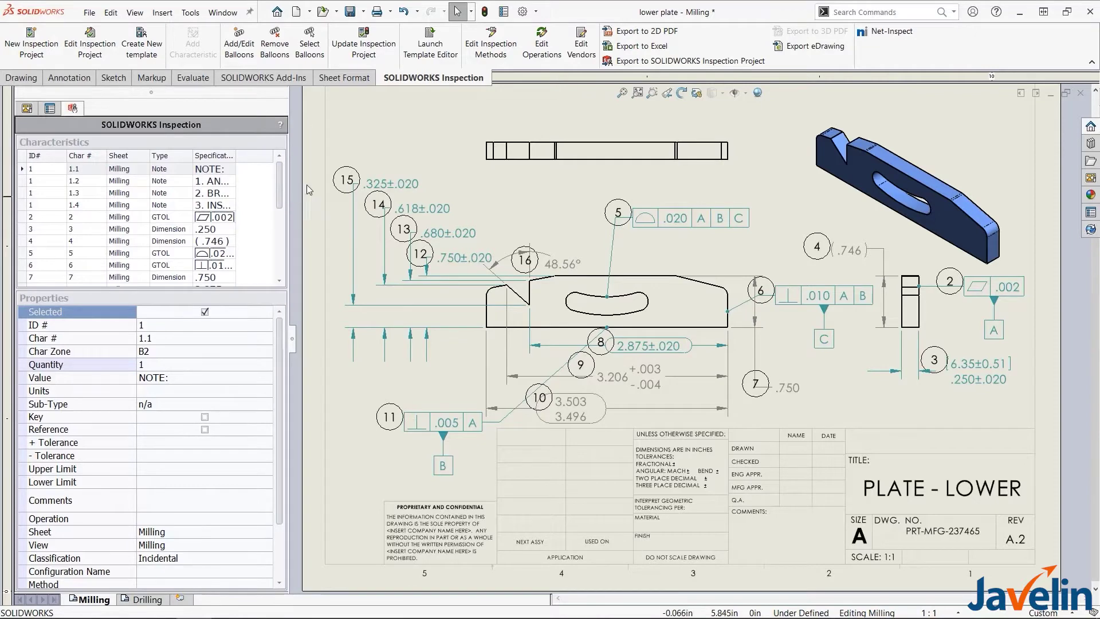
click(378, 184)
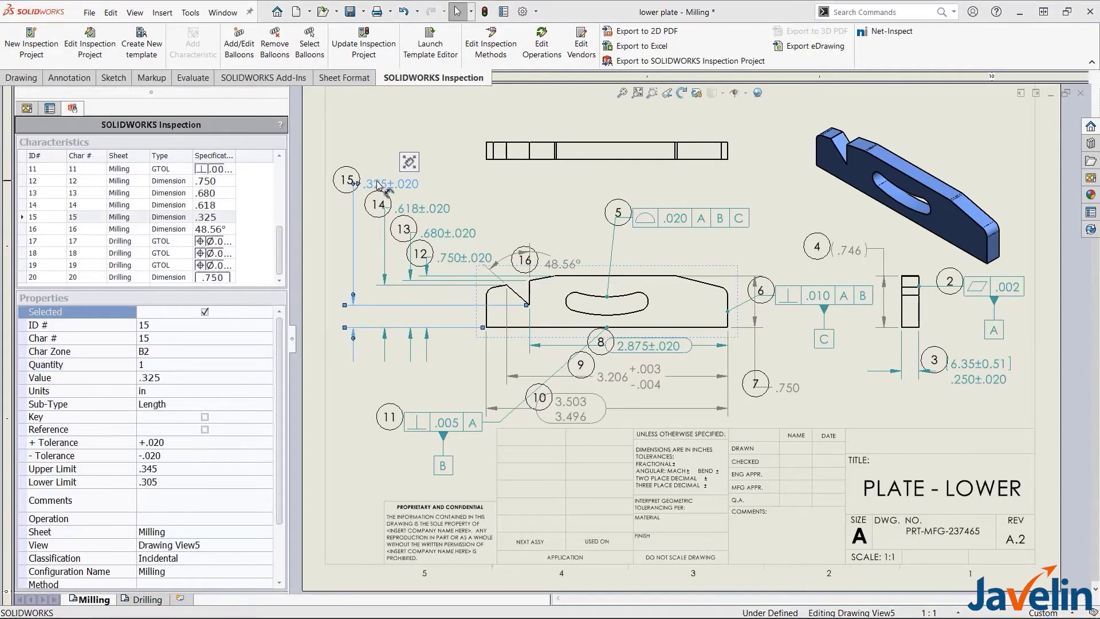
right_click(224, 217)
click(246, 252)
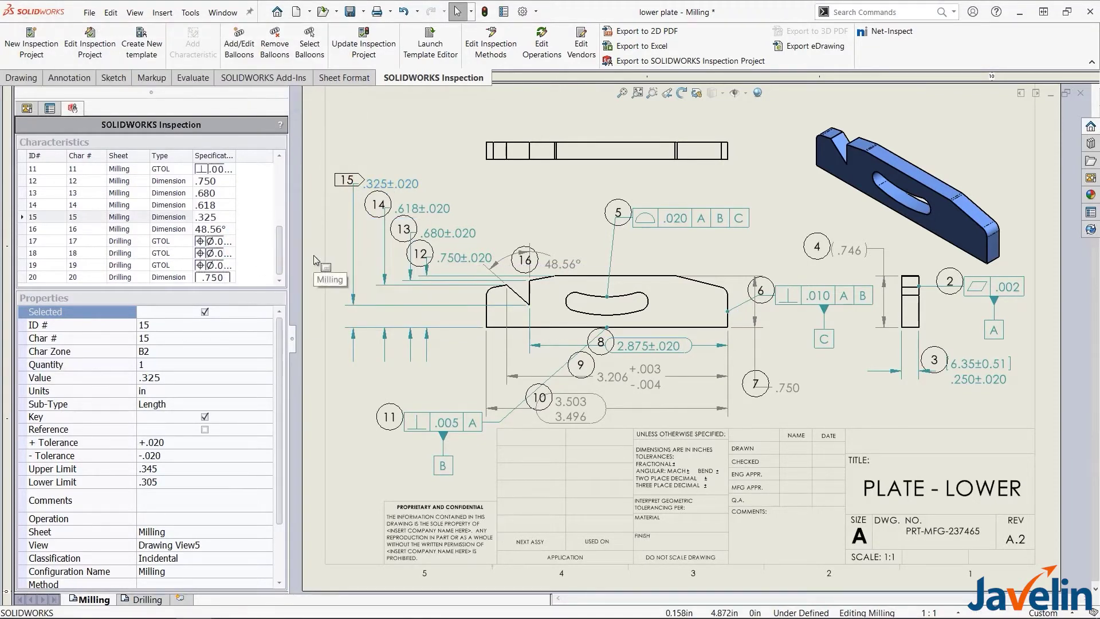
scroll(275, 358, down, 1)
drag(276, 357, 276, 311)
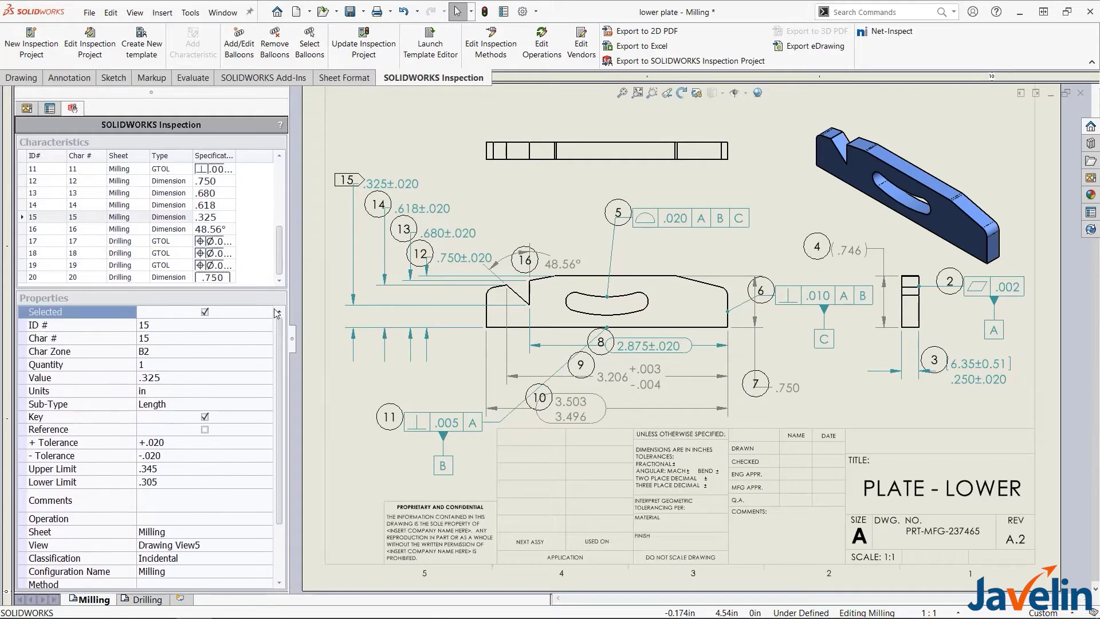
Export the First Article Inspection Report to Excel with the chosen templates.
click(672, 49)
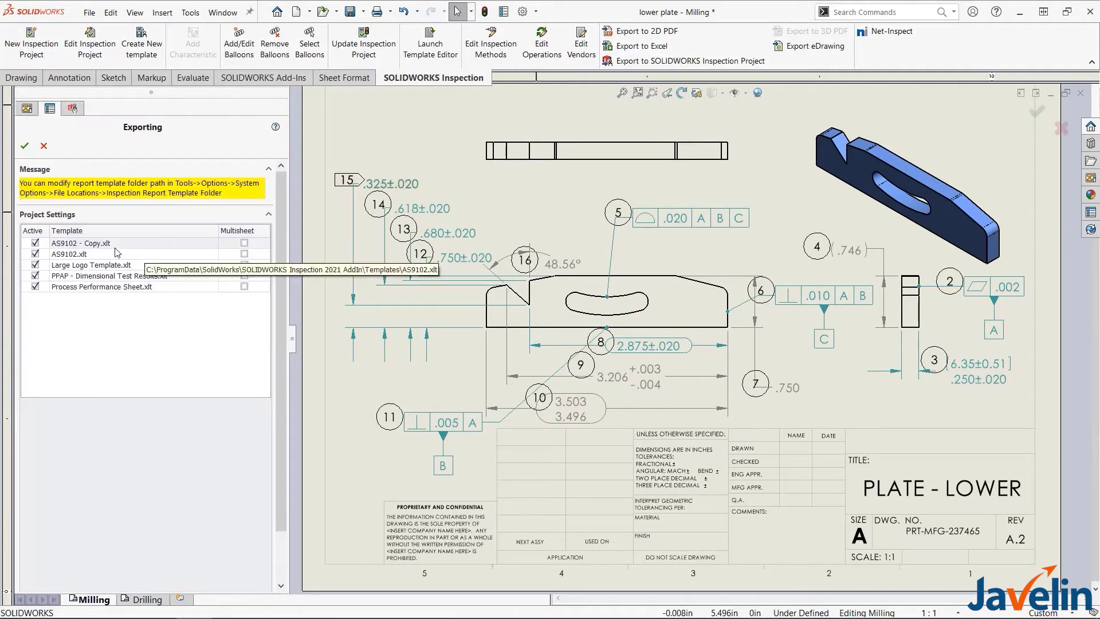
click(26, 146)
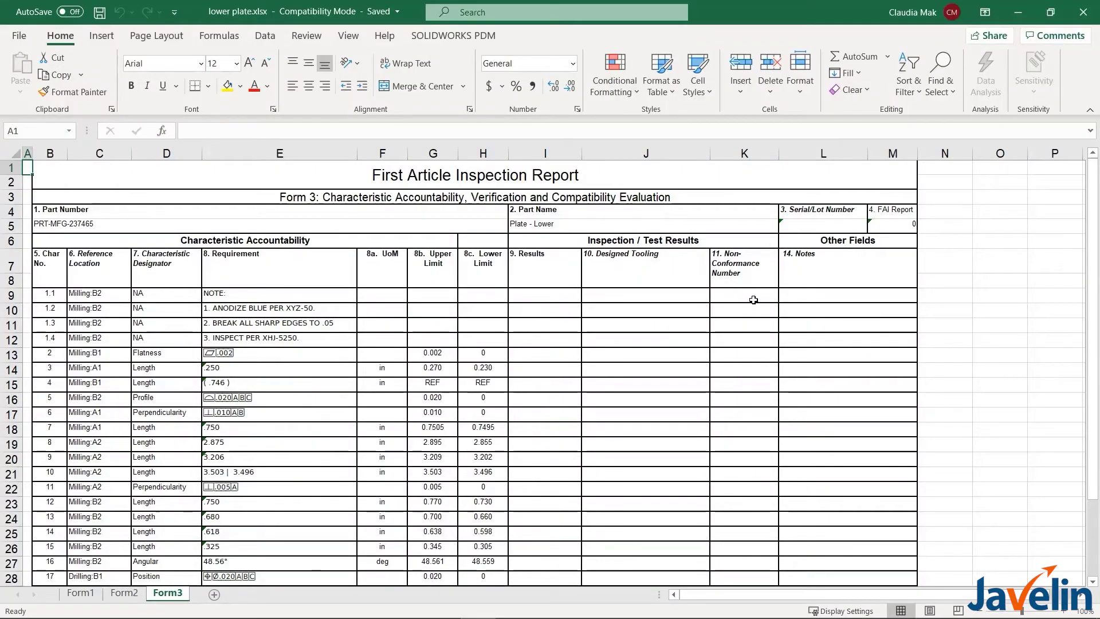
scroll(753, 299, down, 1)
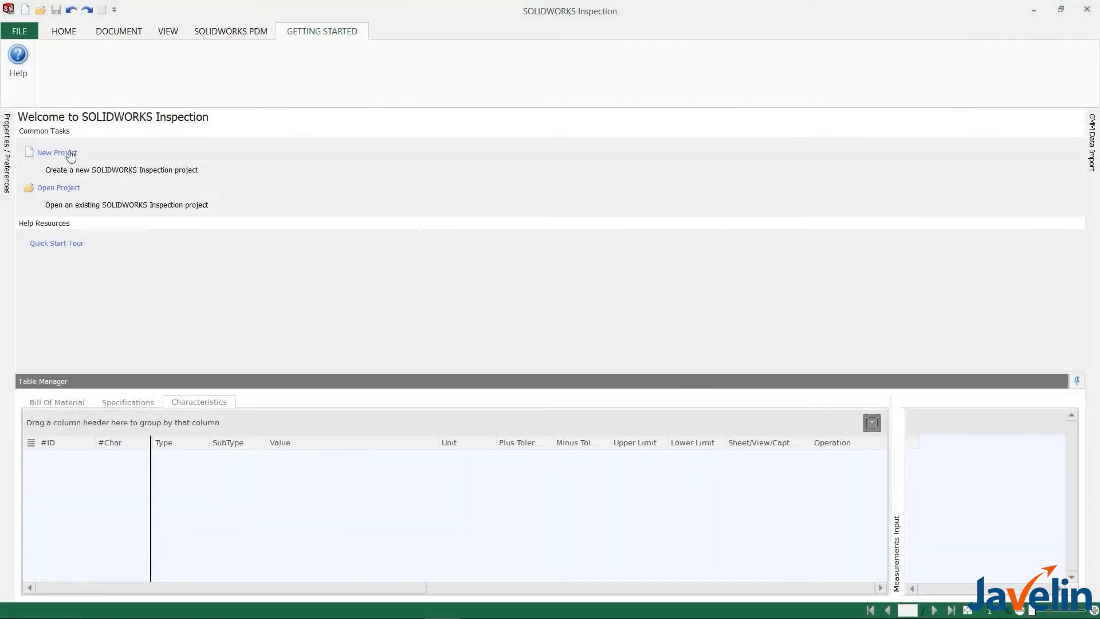
Start a Default-template project from the nist_ctc_03 CATPart and show its MBD_0 capture.
click(70, 152)
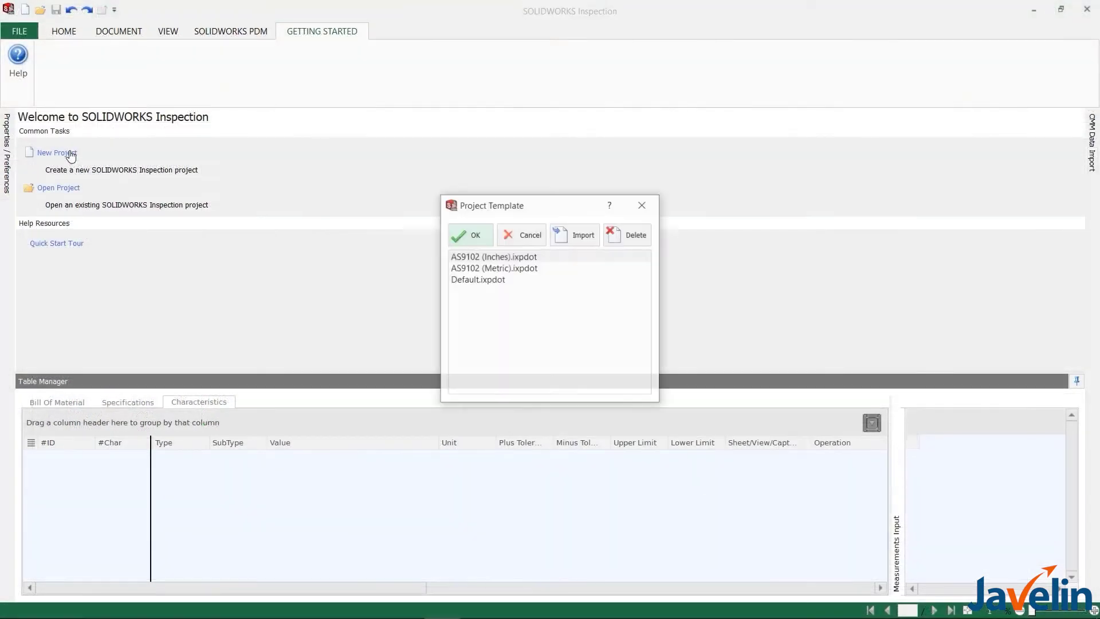
click(456, 279)
click(461, 237)
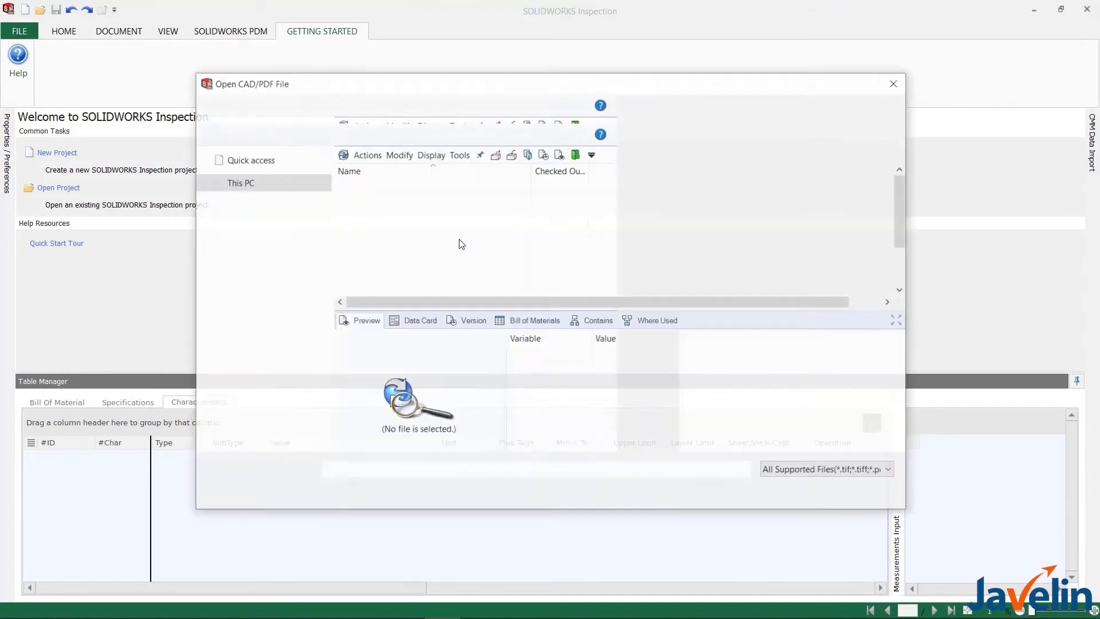
click(851, 473)
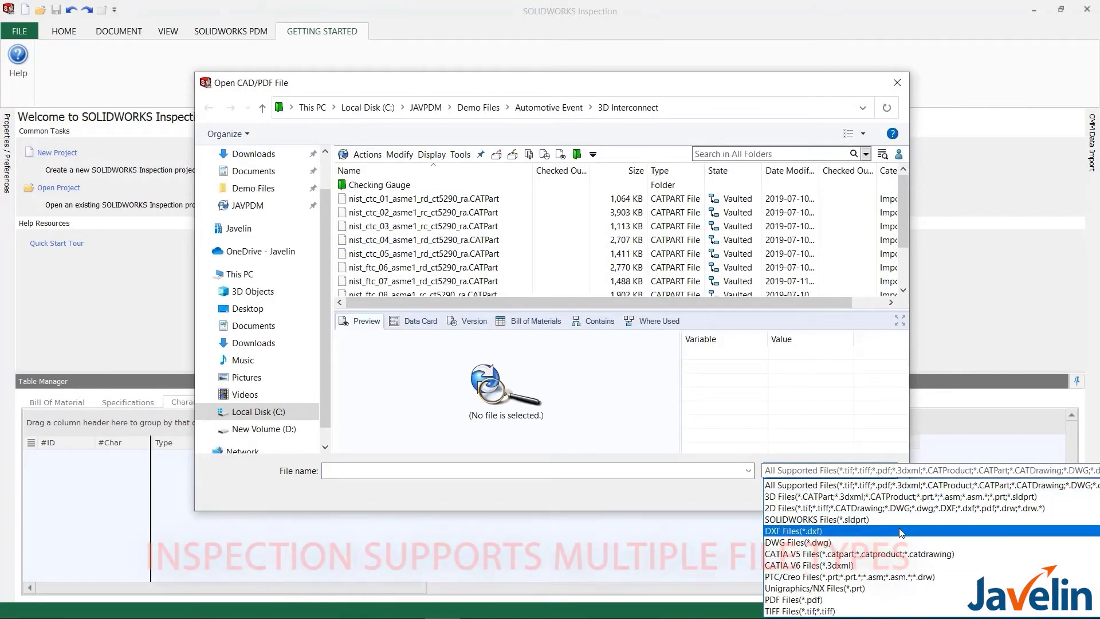
click(399, 221)
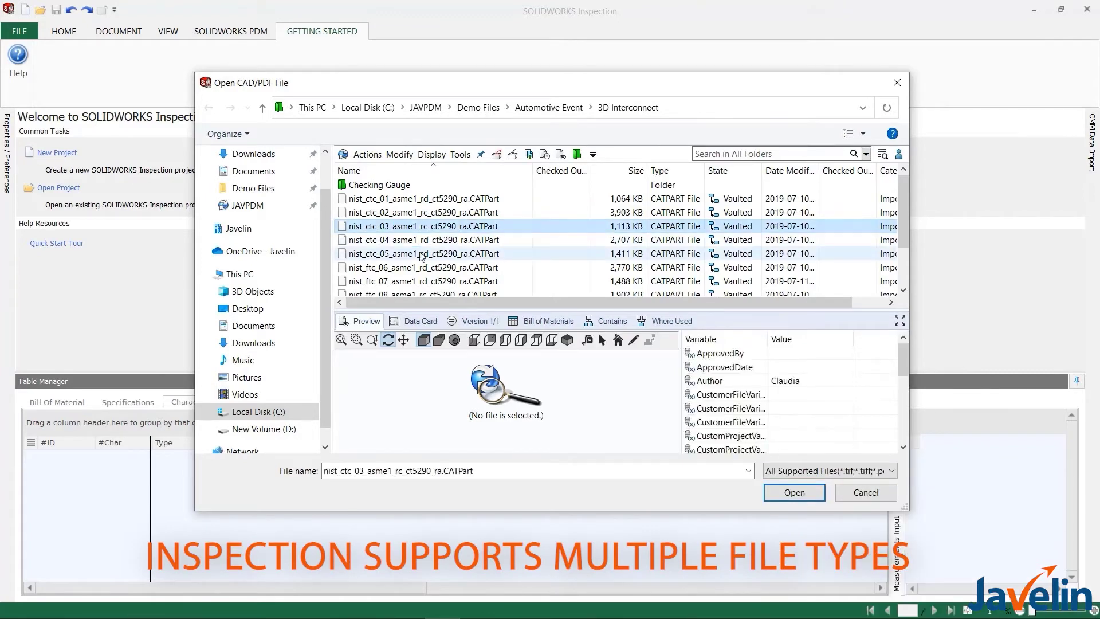
click(794, 492)
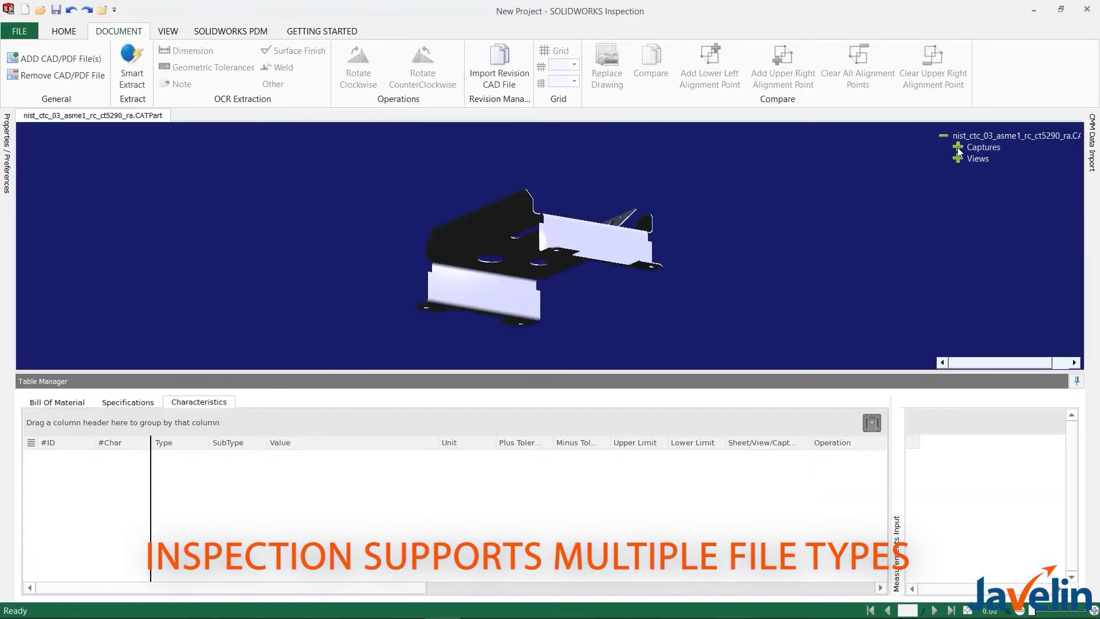
click(958, 147)
click(991, 158)
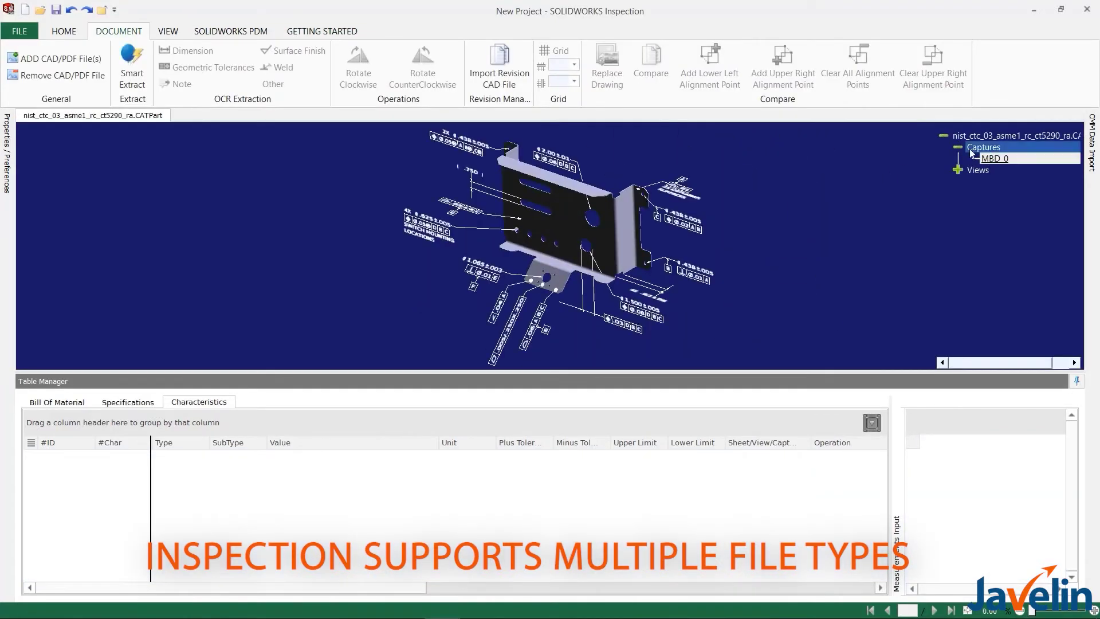
Extract the 2X Ø.438±.005 diameter, perpendicularity and position callouts as characteristics.
click(473, 139)
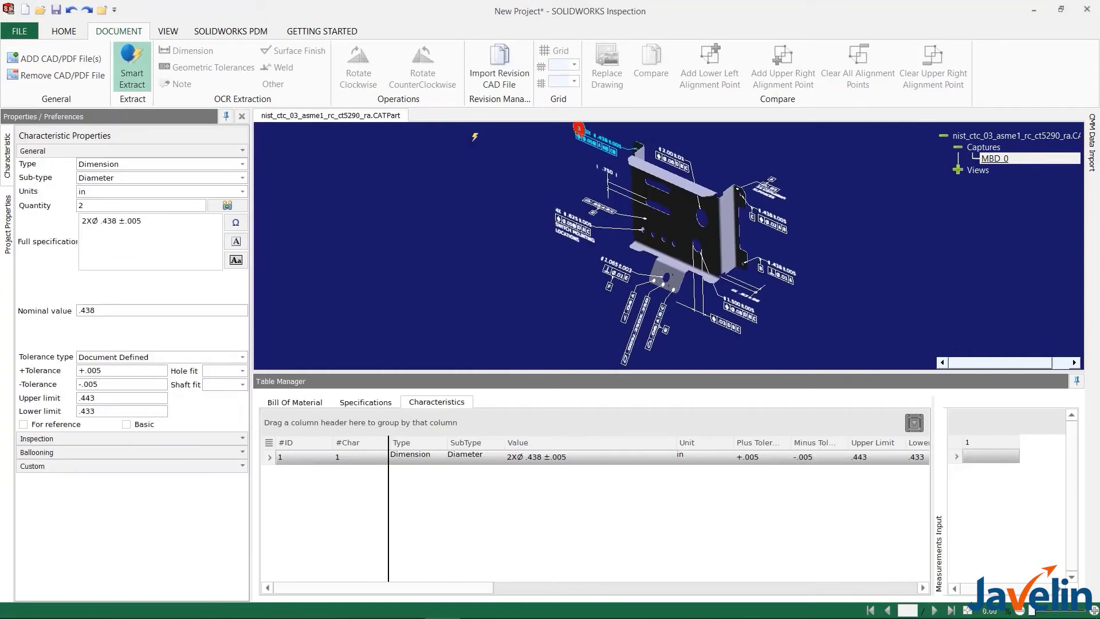
click(622, 267)
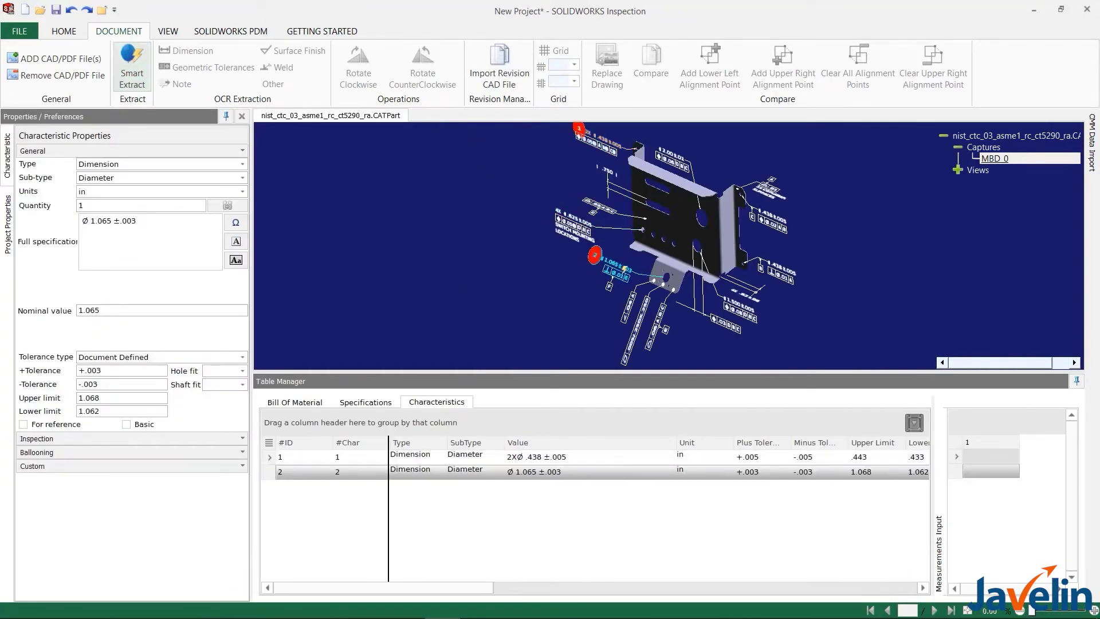
click(724, 322)
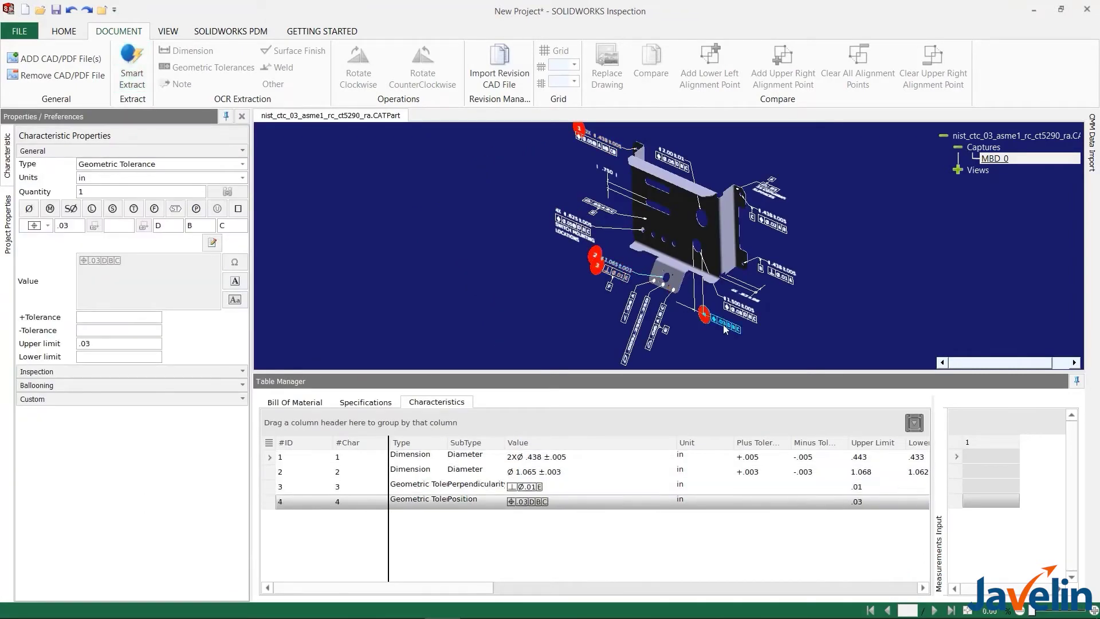
click(740, 304)
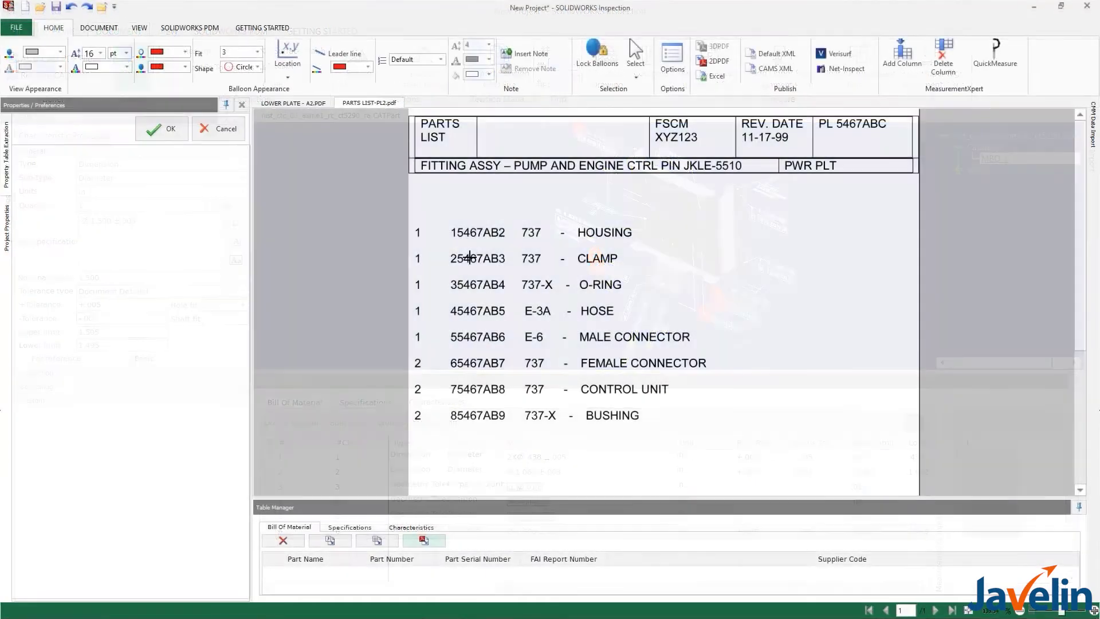
Extract the eight-part table, assigning Part Serial Number and Part Name columns.
drag(716, 431, 717, 433)
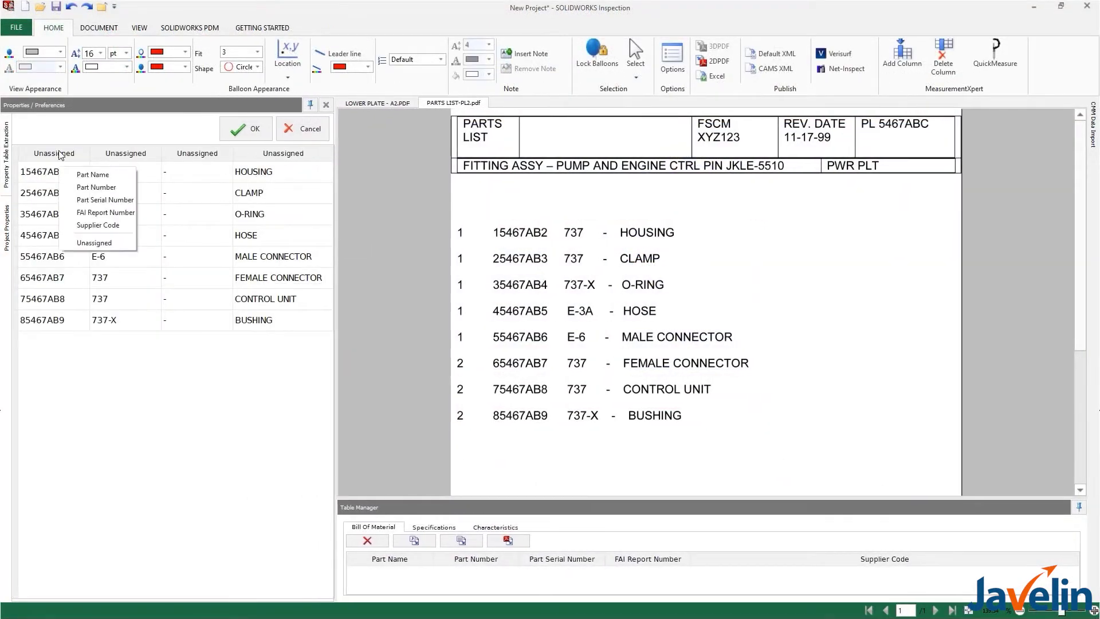
click(94, 199)
click(155, 189)
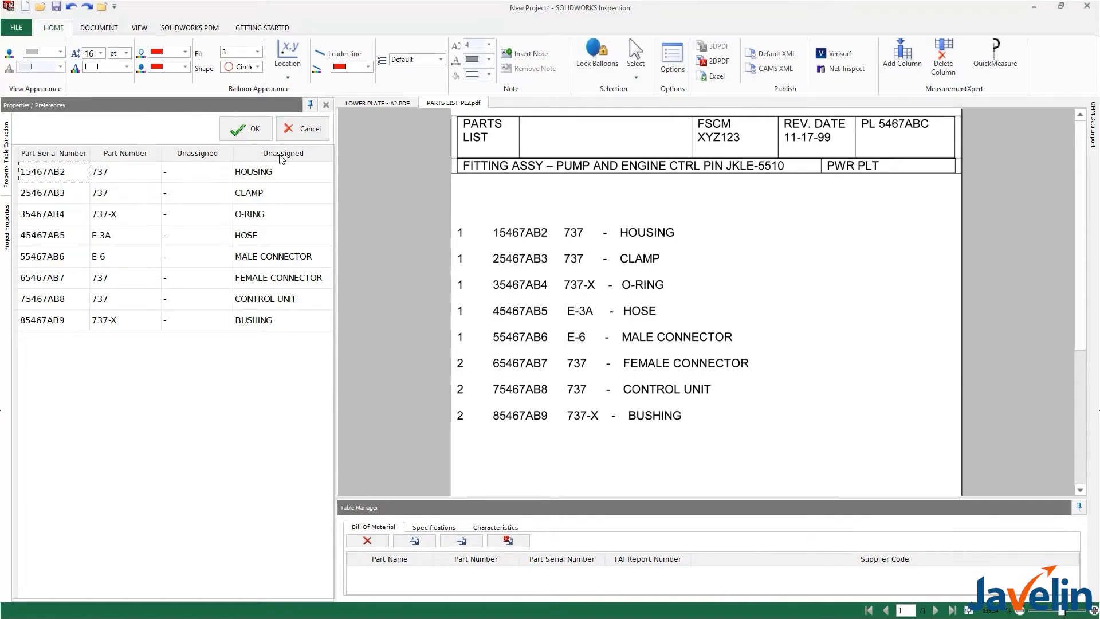
click(282, 155)
click(297, 176)
click(250, 131)
drag(468, 498, 479, 395)
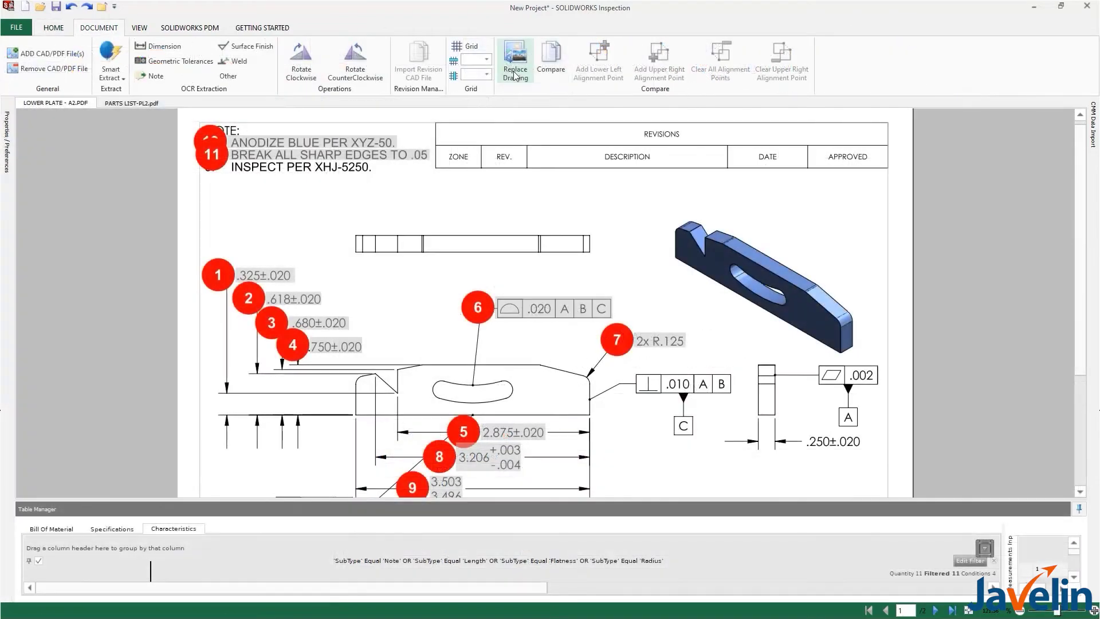
Swap in LOWER PLATE - D2.PDF after comparison and balloon its 48.56° angle as characteristic 12.
click(516, 74)
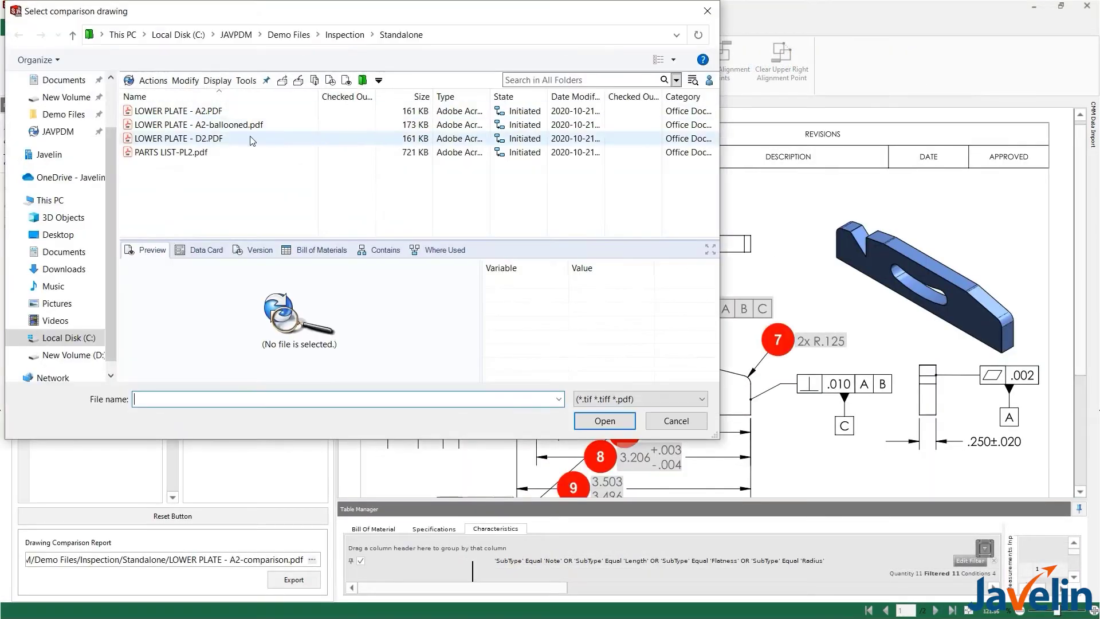
click(604, 421)
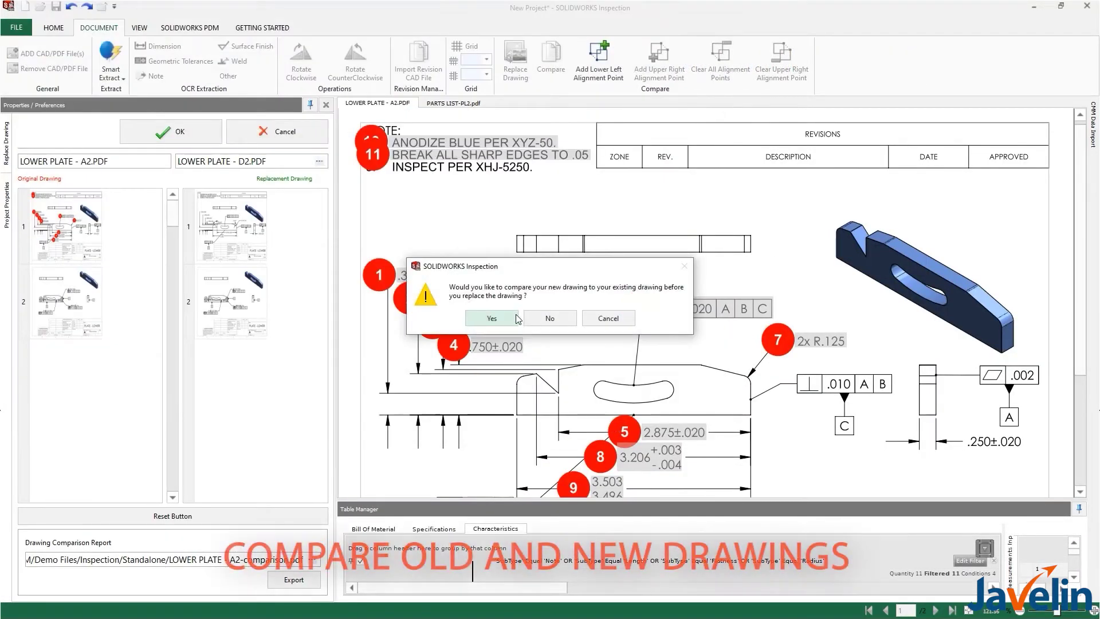
click(497, 317)
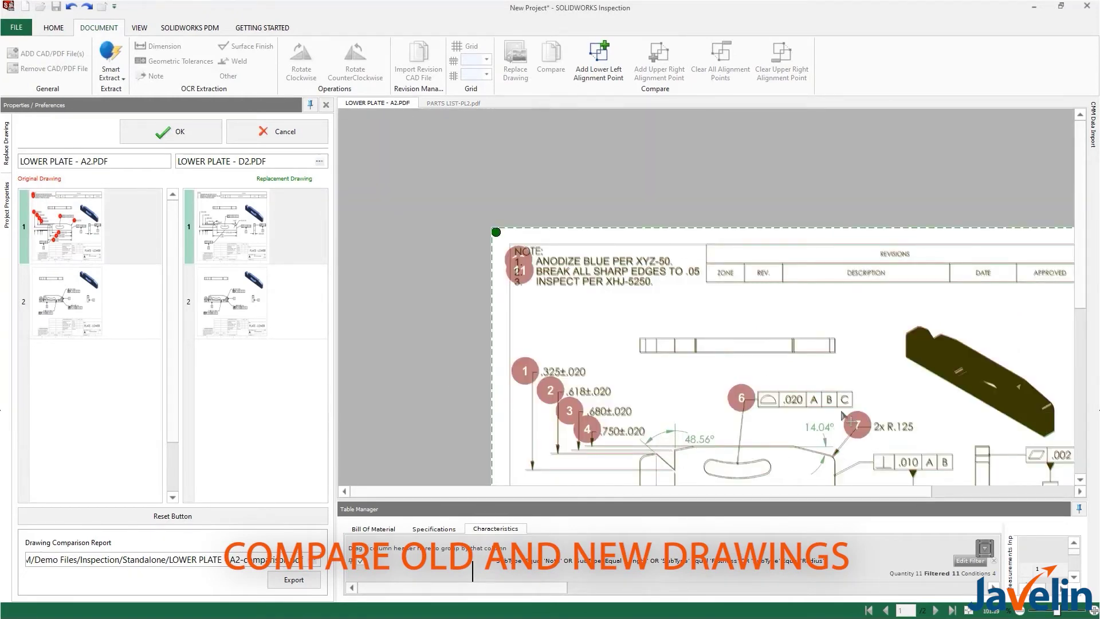
click(171, 131)
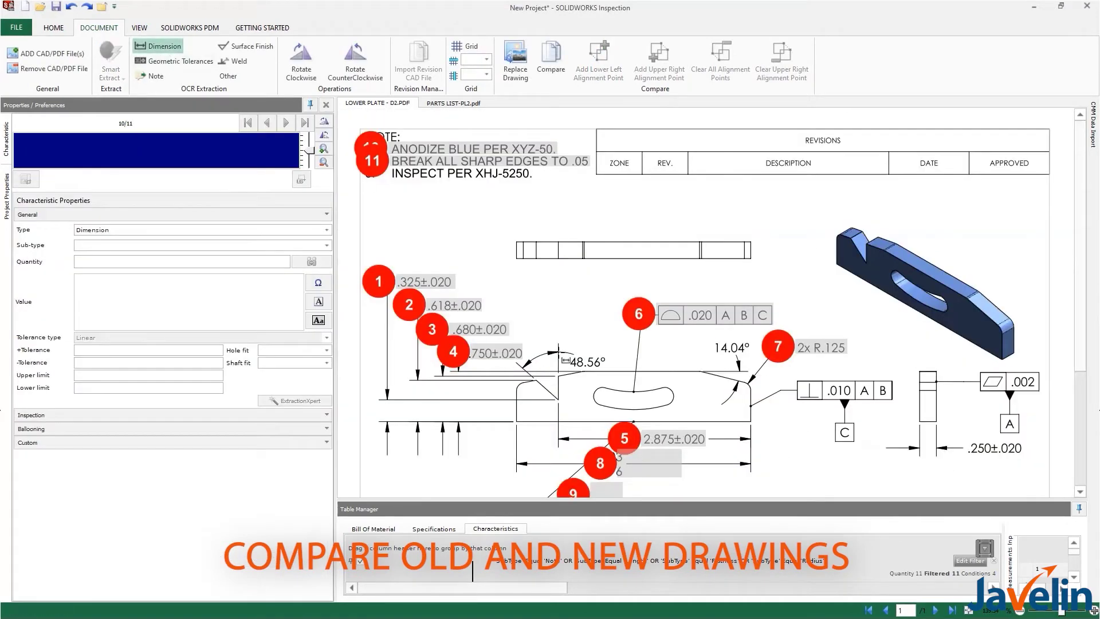
drag(567, 353, 622, 381)
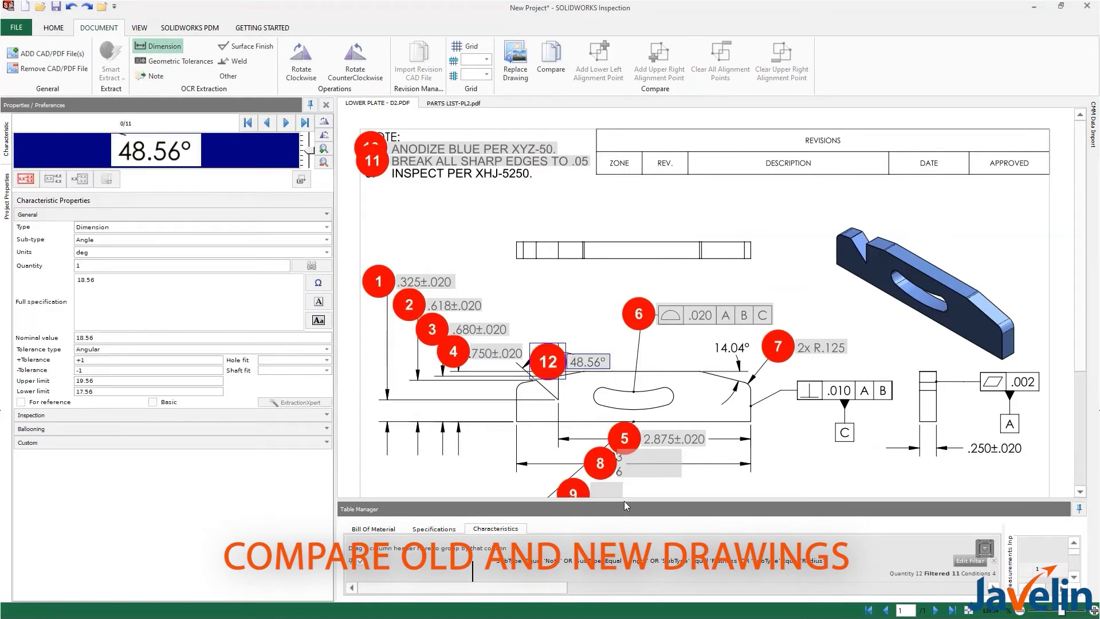
drag(626, 501, 633, 309)
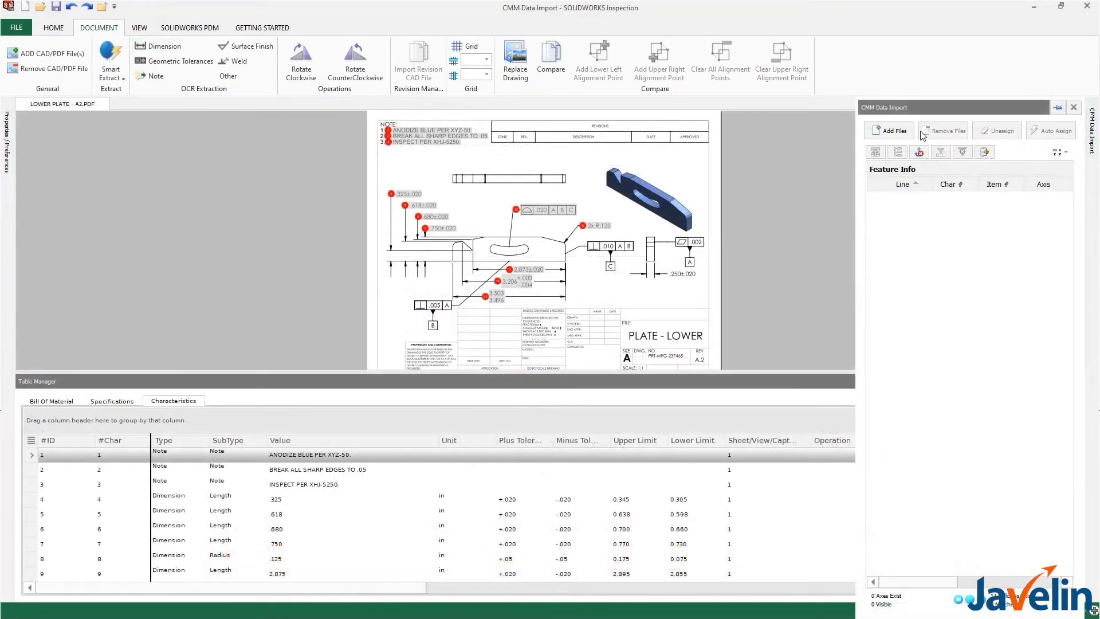
Import PCDMIS C001–C003 result files and auto-assign them, overwriting existing results.
click(887, 130)
scroll(563, 276, down, 1)
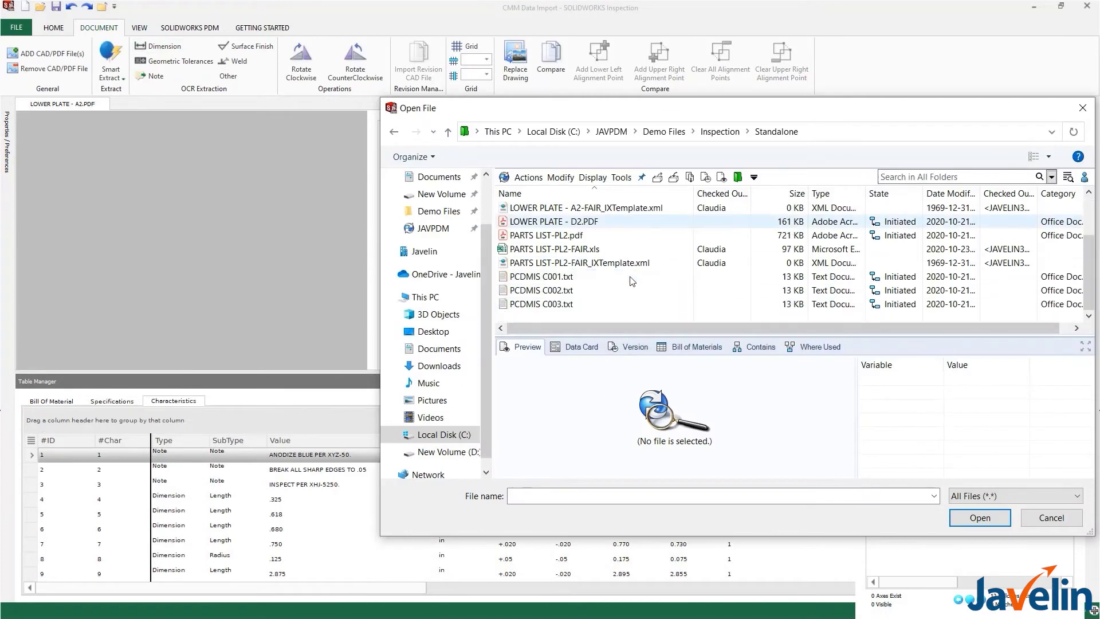
click(563, 276)
shift+click(550, 304)
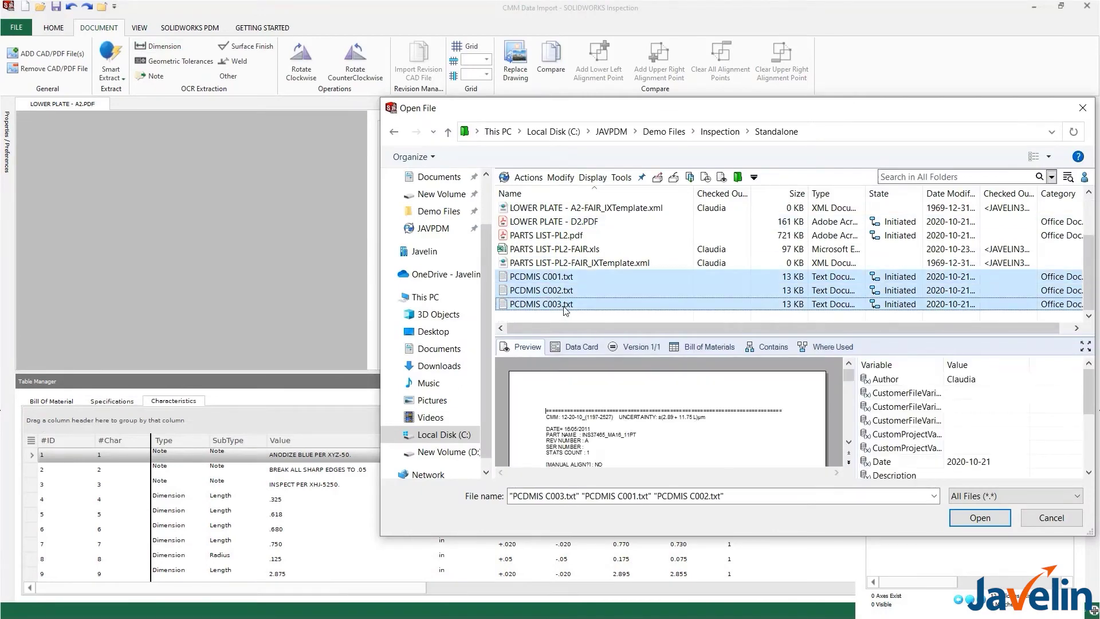
click(979, 517)
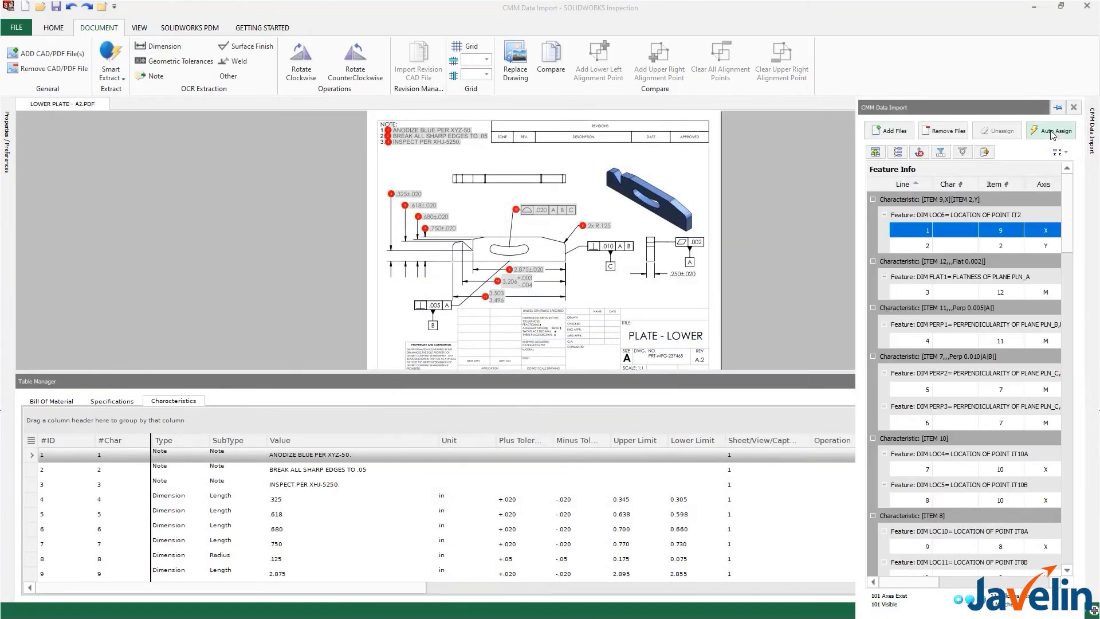
click(1053, 131)
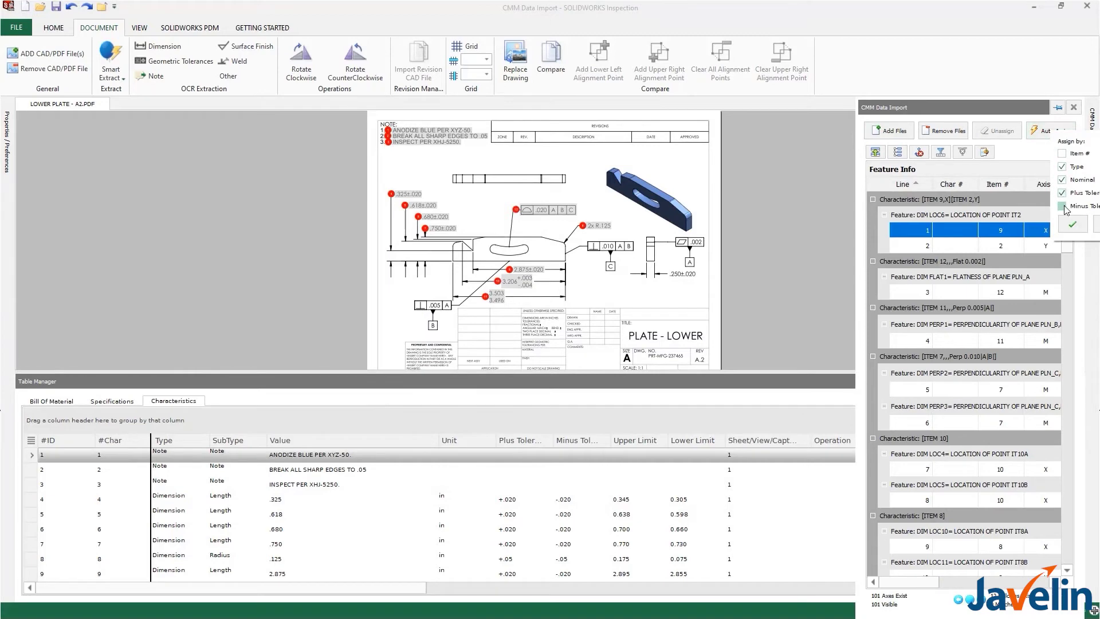
click(1072, 224)
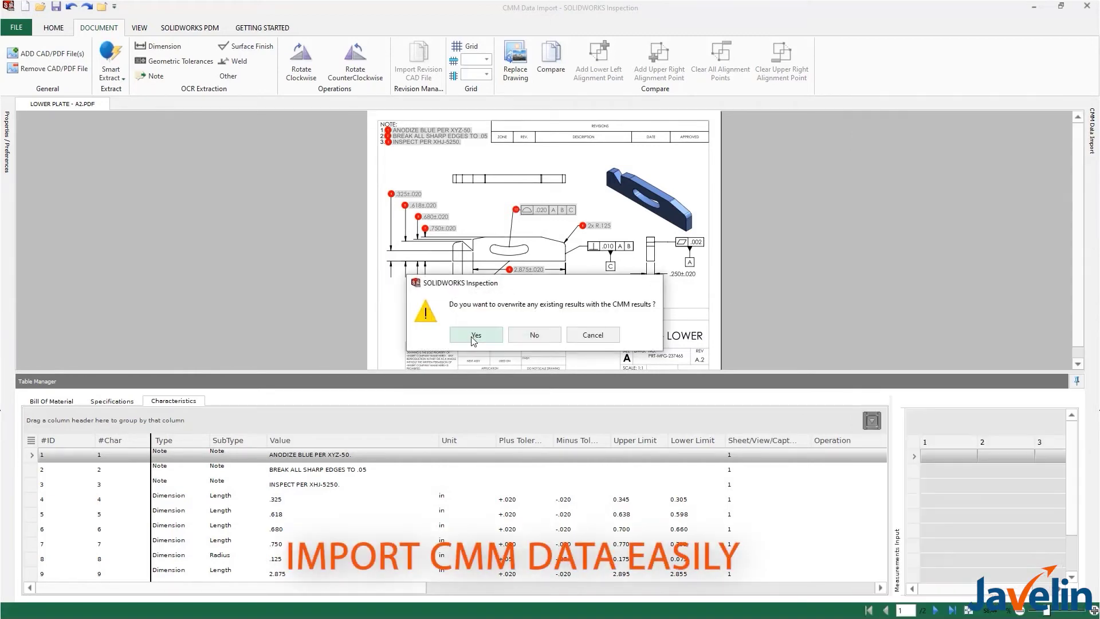
click(475, 335)
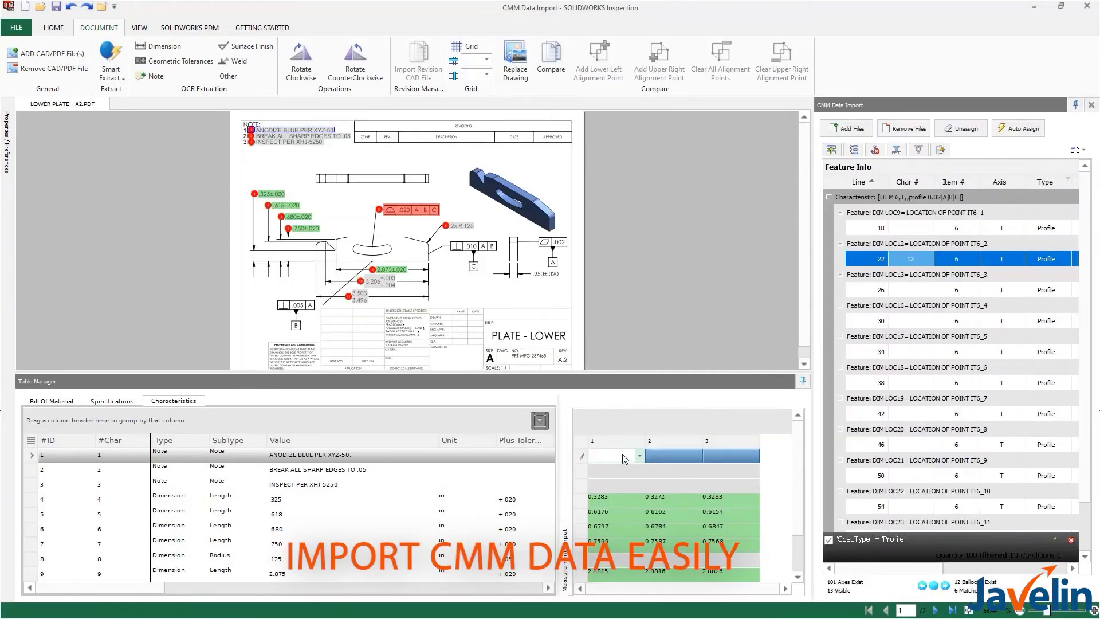
Enter Y and N for the first two notes and view the Excel report's Form1 sheet.
key(Return)
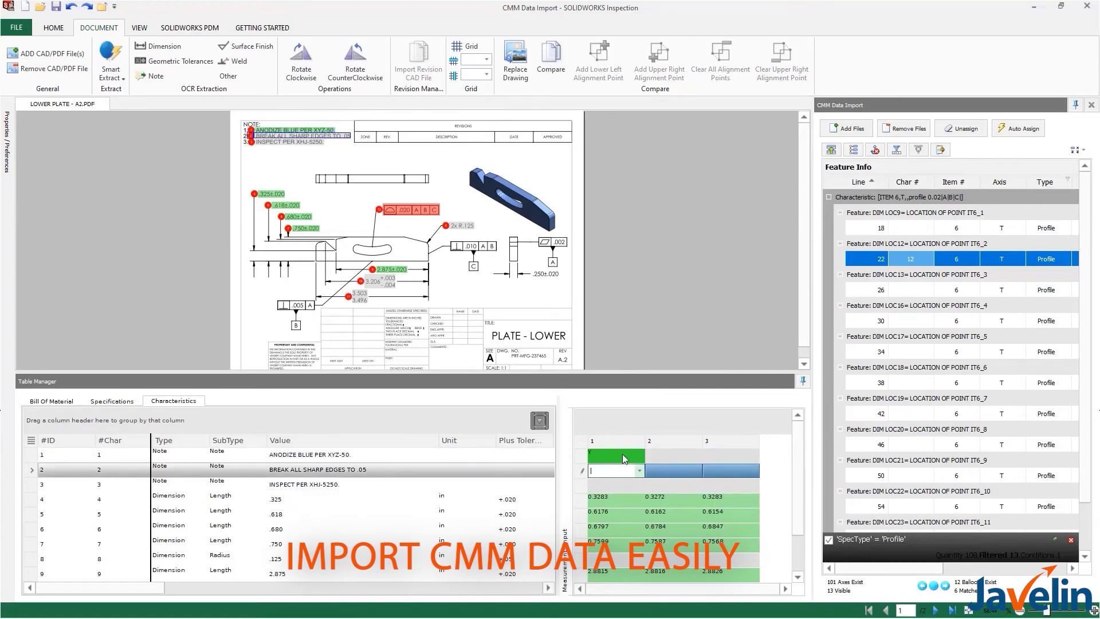
text(N)
key(Return)
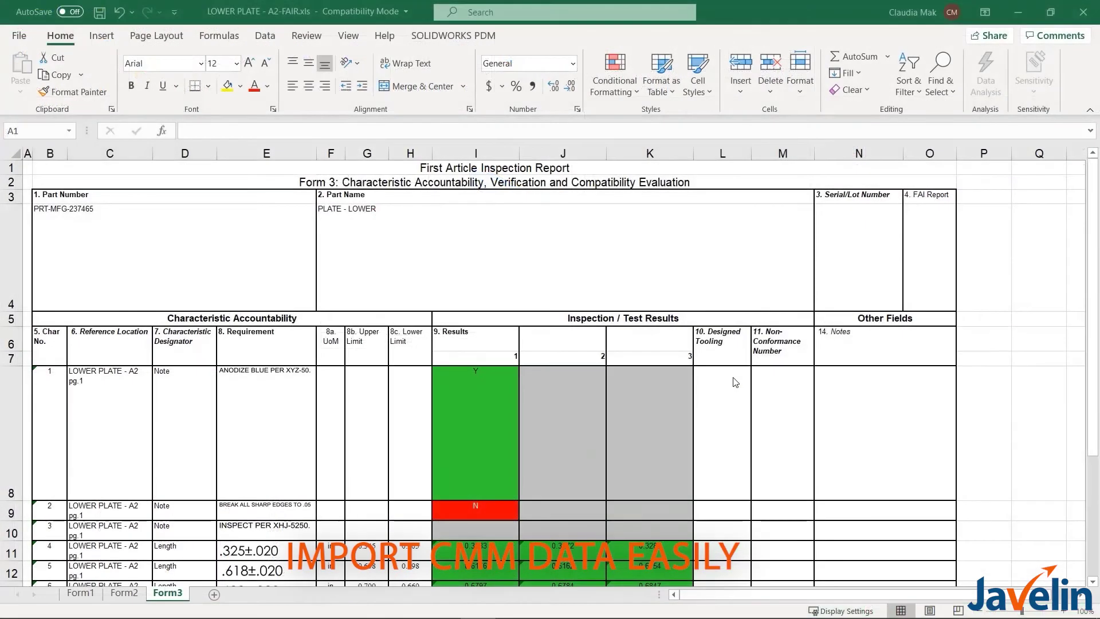
scroll(735, 381, down, 1)
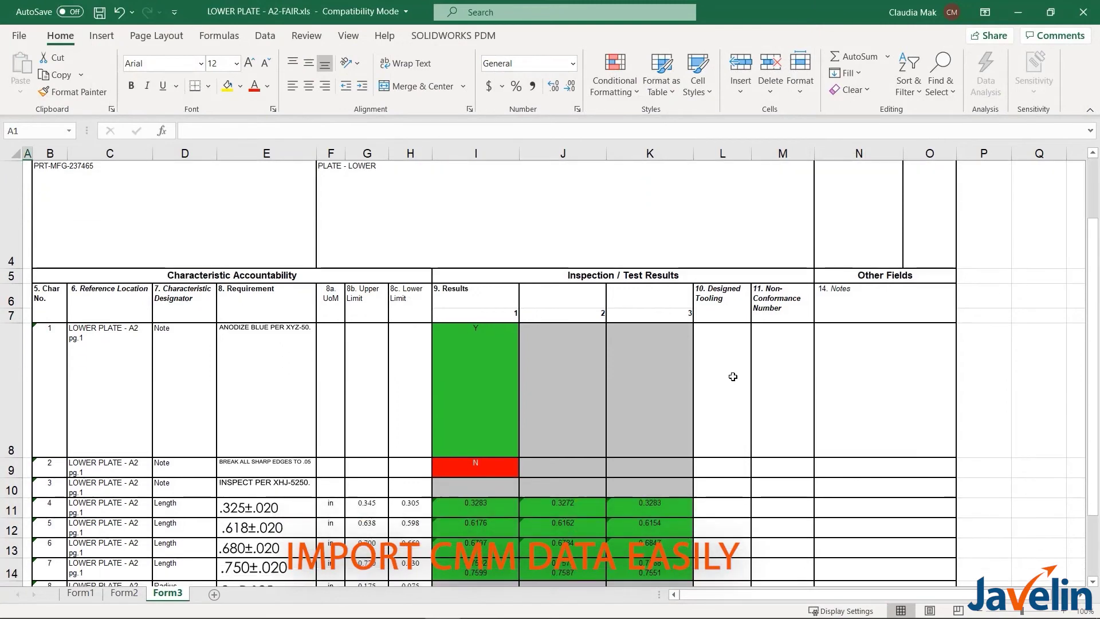
scroll(734, 380, down, 1)
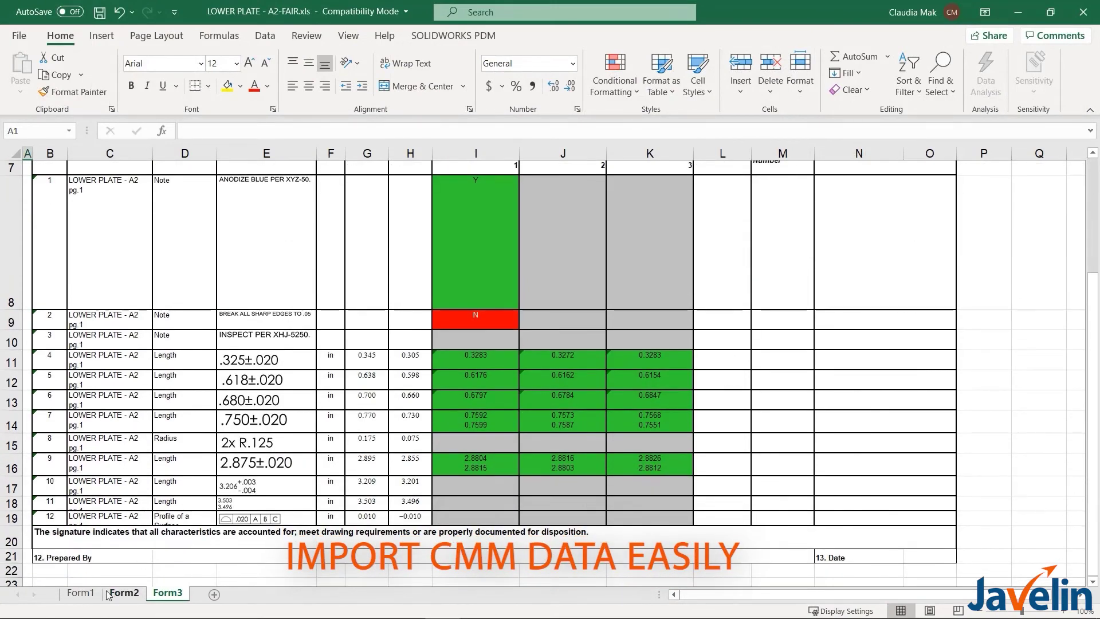
click(81, 594)
scroll(119, 530, down, 1)
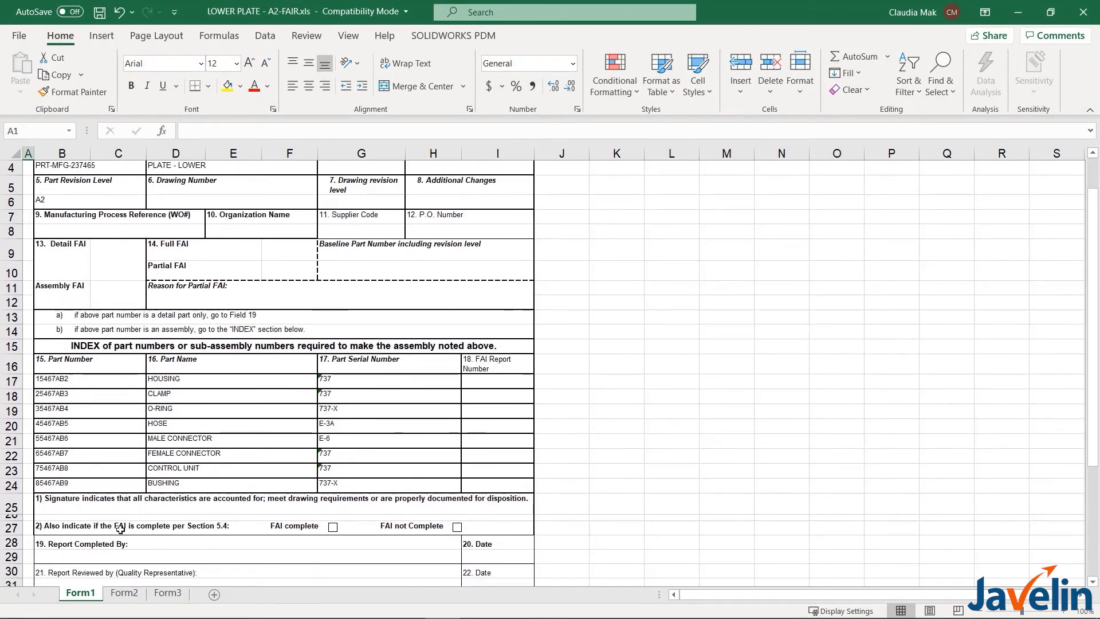